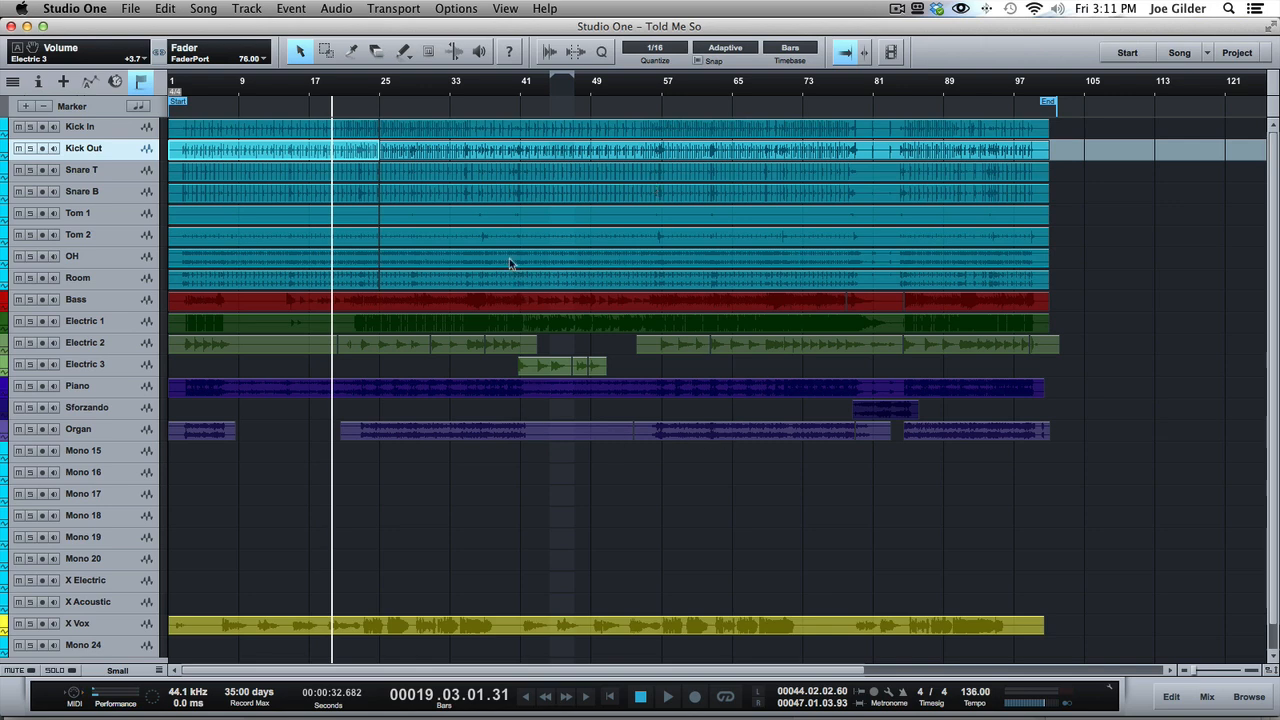
View the first Electric 3 event in the audio editor and close the editor.
left_click(548, 376)
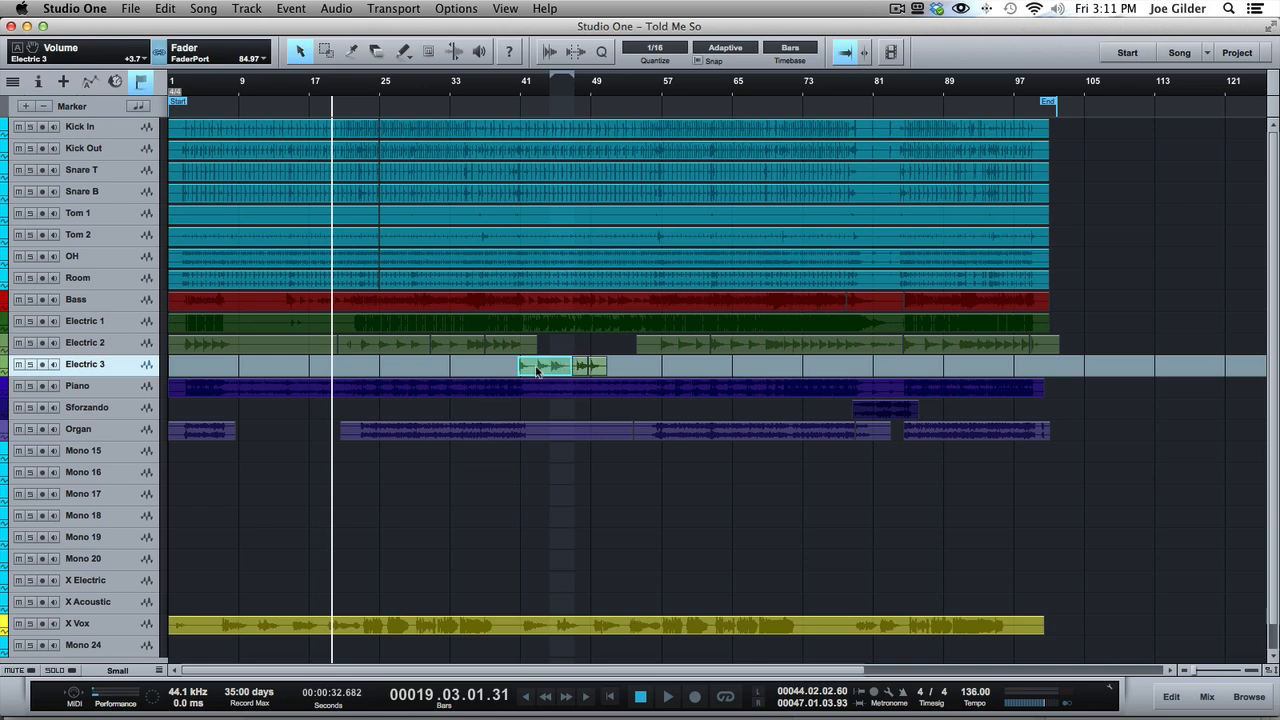
double_click(536, 370)
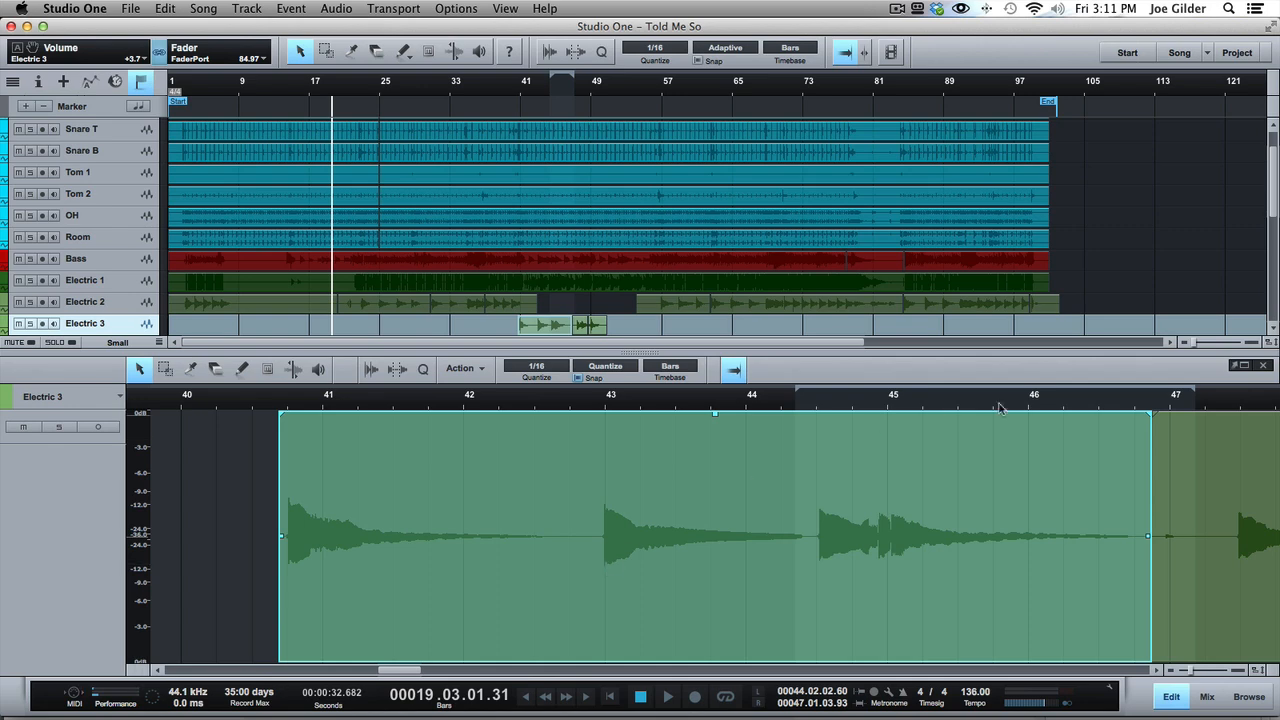
left_click(1263, 366)
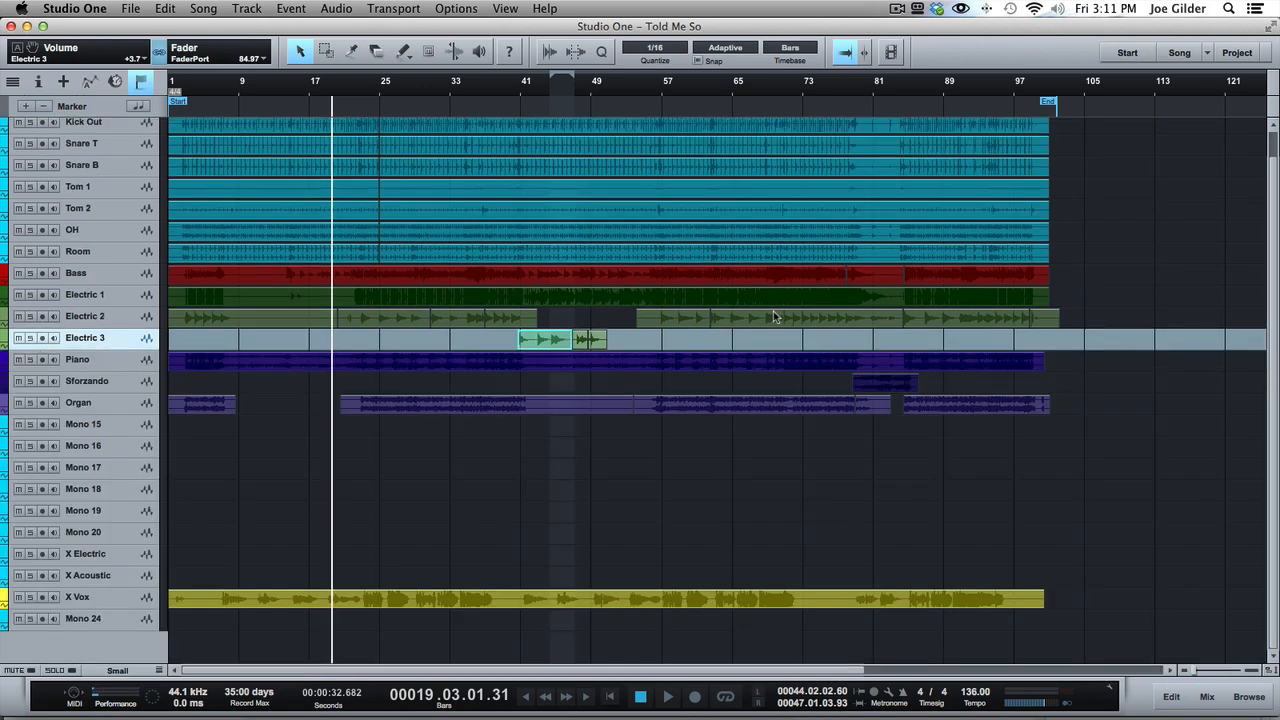
Show and hide the audio editor several times with the Electric 3 event selected.
key("F2")
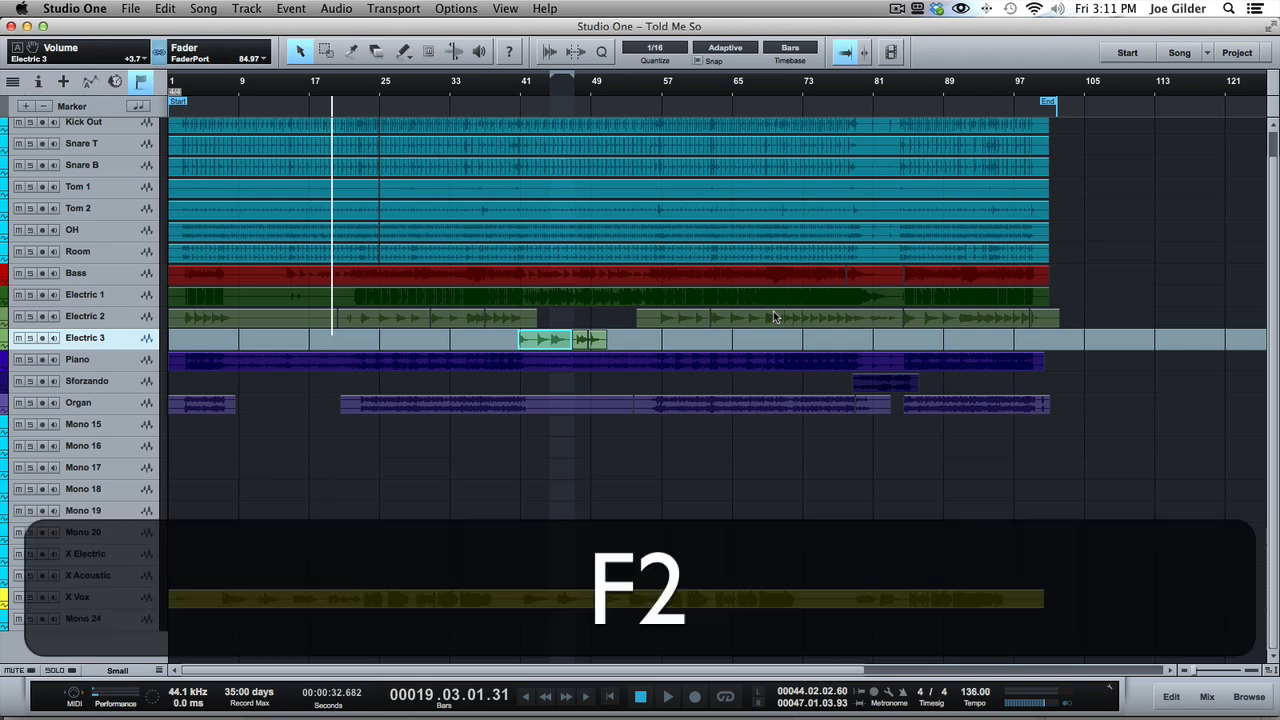
key("F2")
key("F2")
key("F2")
key("F2")
key("F2")
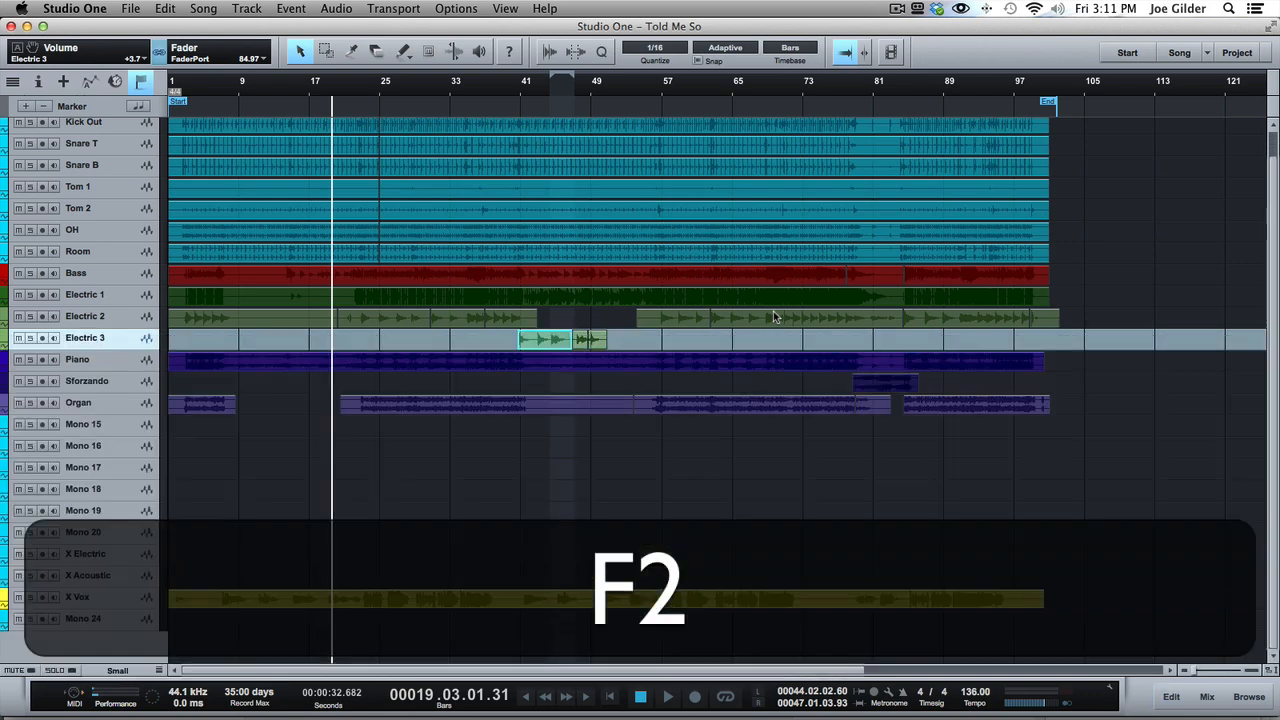
View the Electric 2 event starting near bar 37 in the editor, and reselect the first Electric 3 event with the editor closed.
left_click(506, 322)
key("F2")
key("F2")
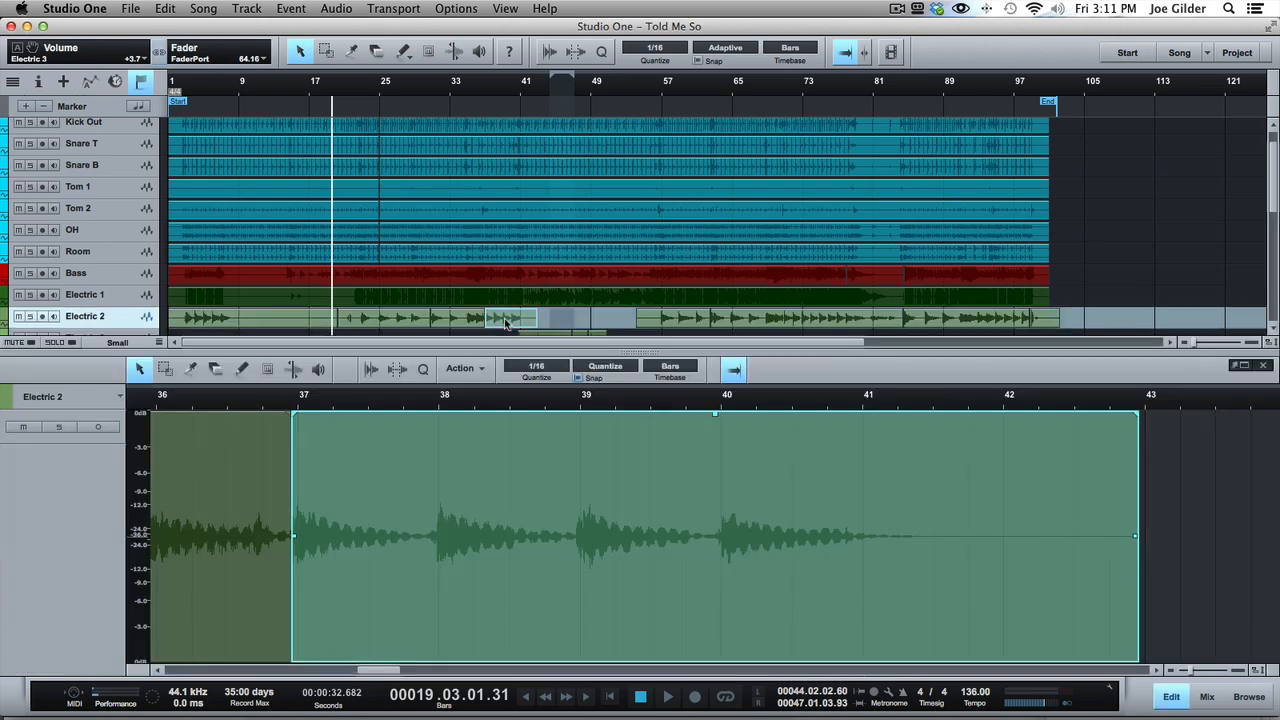
left_click(556, 348)
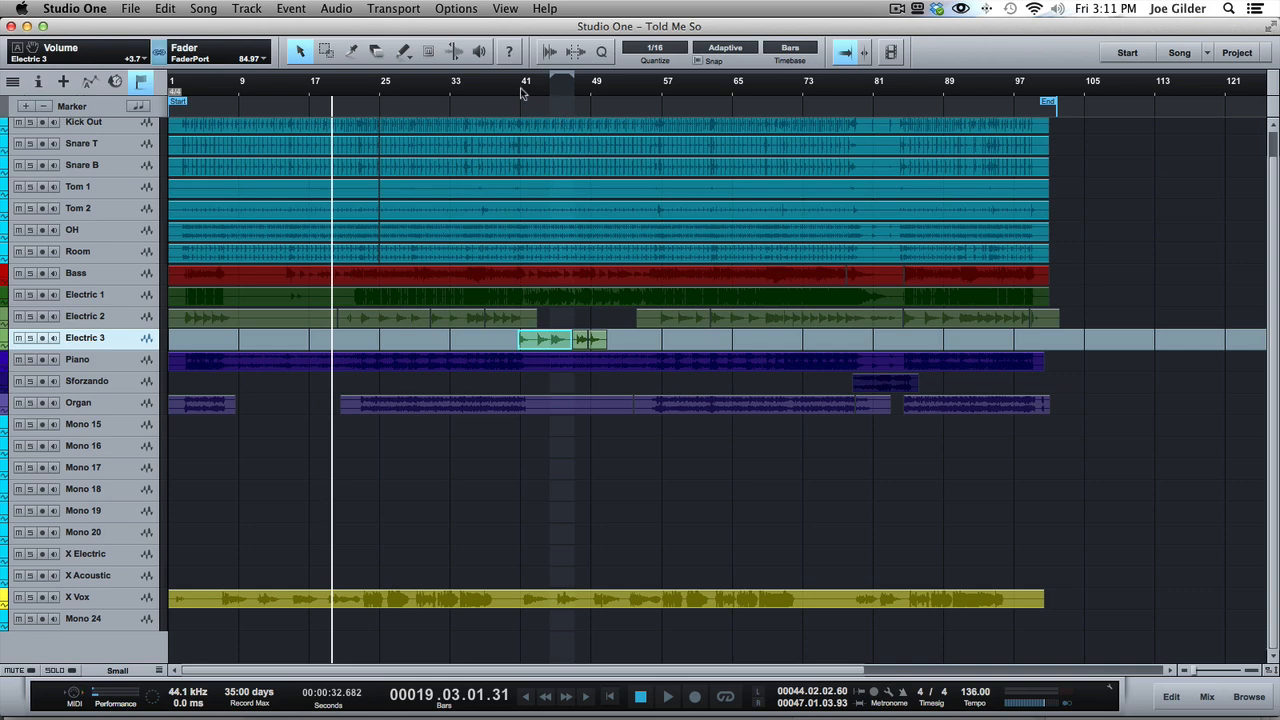
Examine the second Electric 3 event's waveform up close in the arrangement and return to the song overview.
scroll(518, 243, "up", 1)
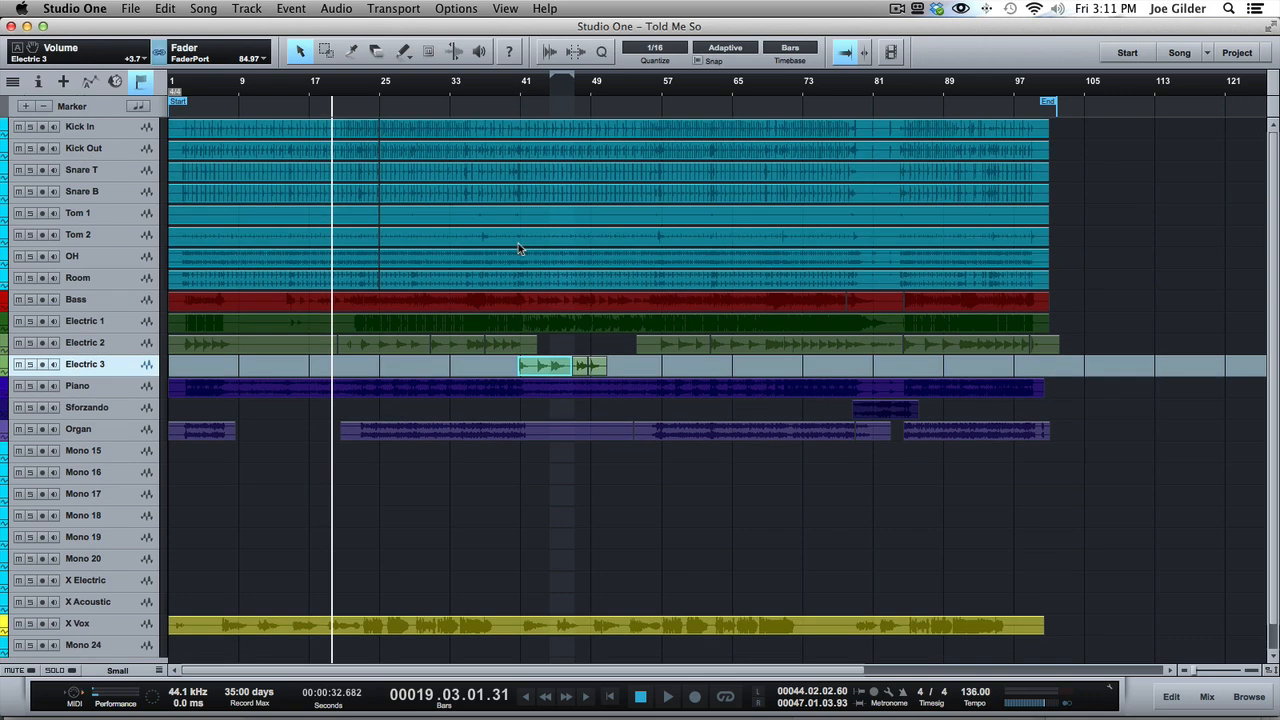
scroll(451, 220, "down", 1)
scroll(451, 220, "up", 1)
left_click(584, 369)
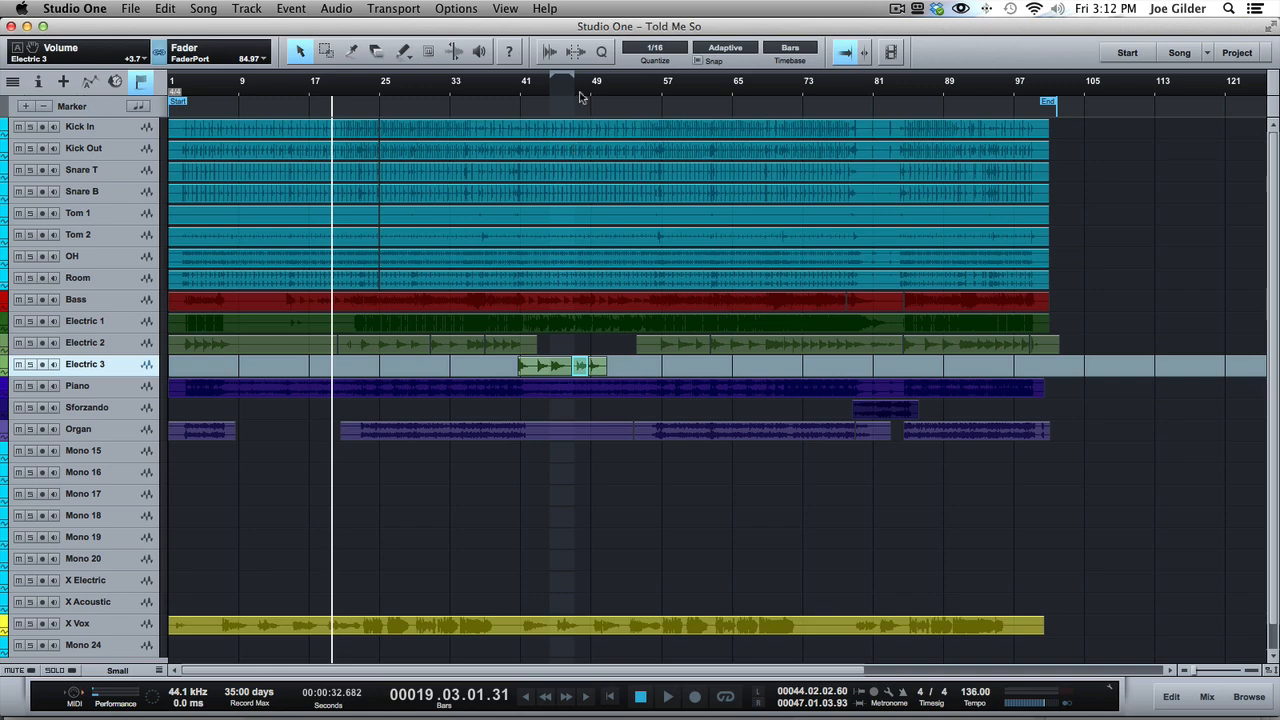
left_click_drag(580, 93, 590, 170)
scroll(603, 395, "up", 3)
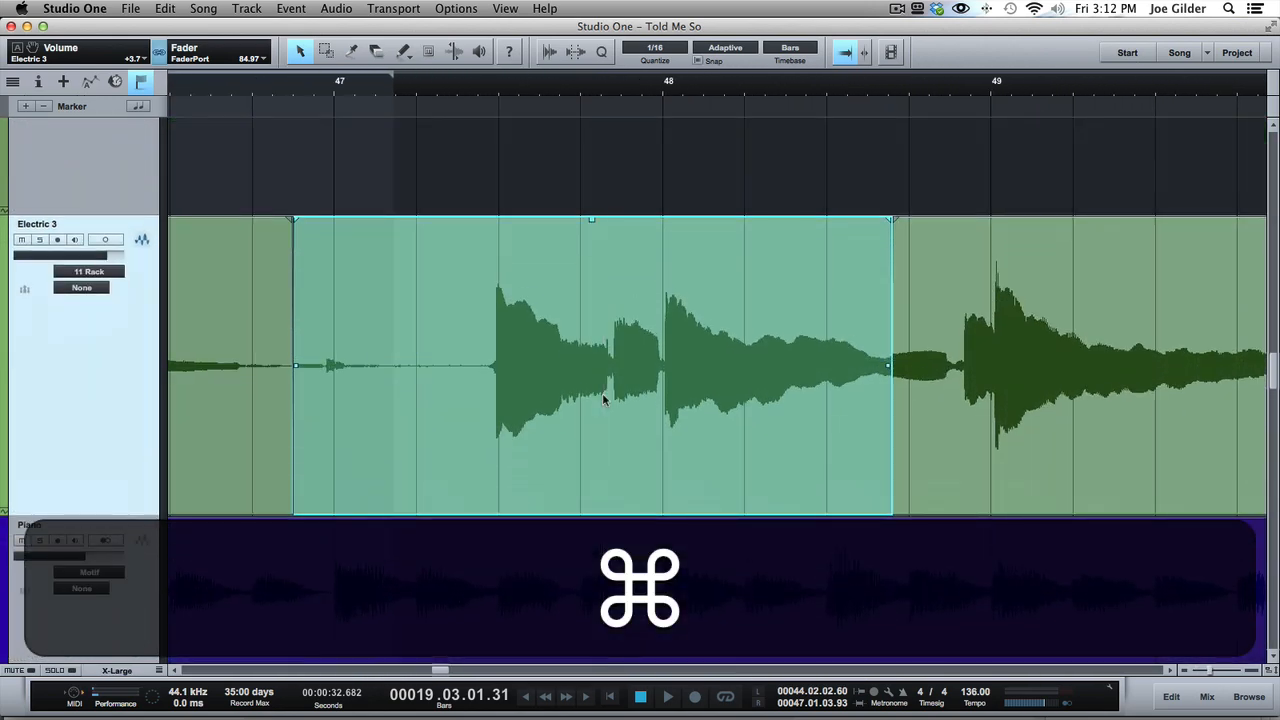
key("alt")
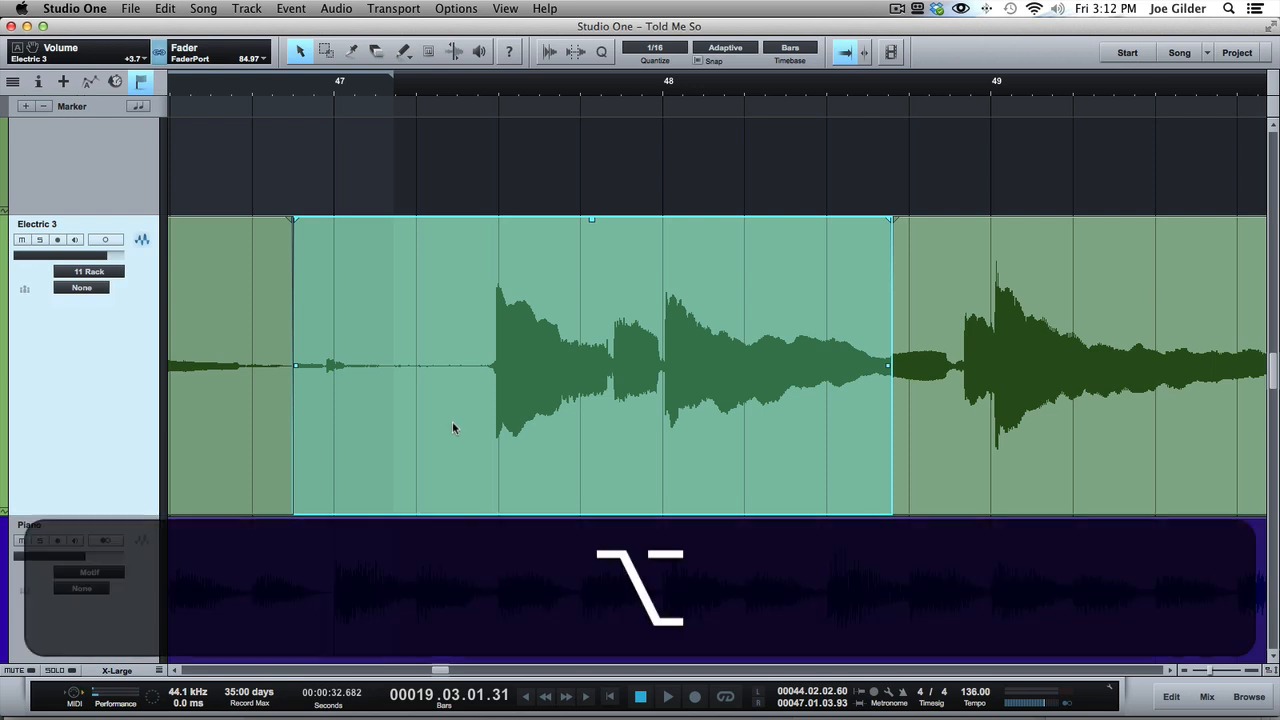
key("alt+z")
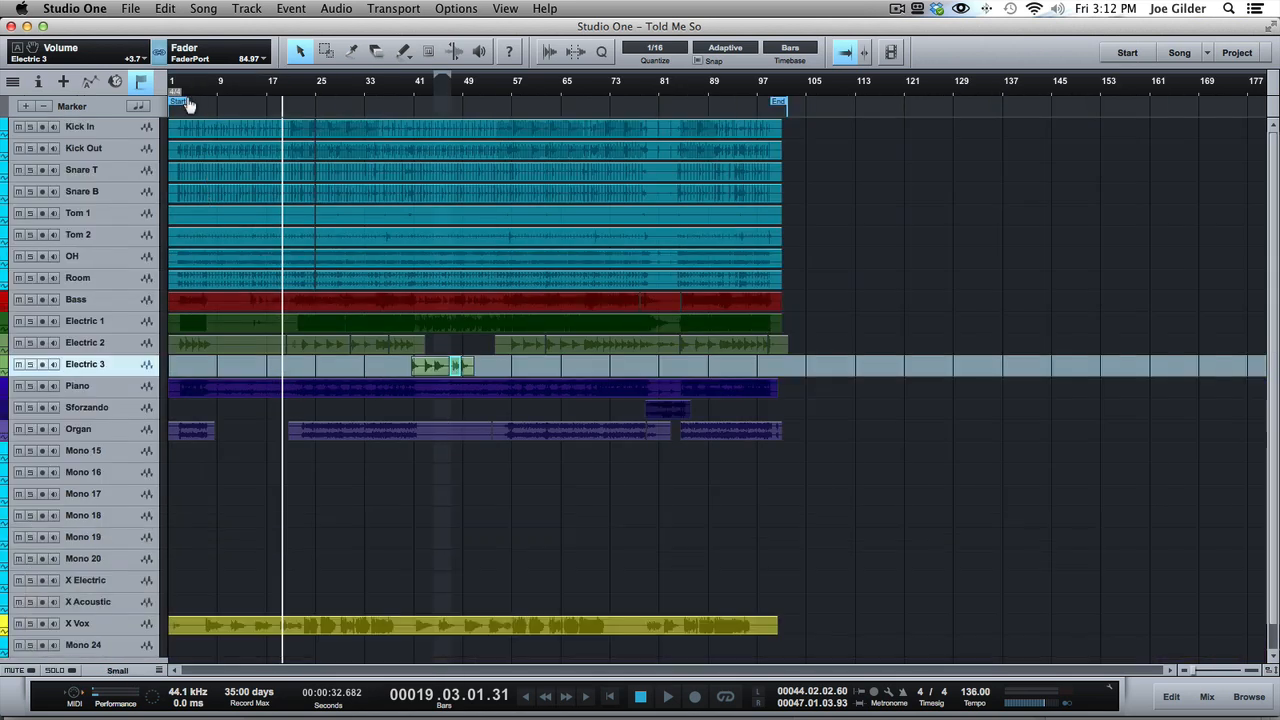
left_click_drag(189, 110, 190, 113)
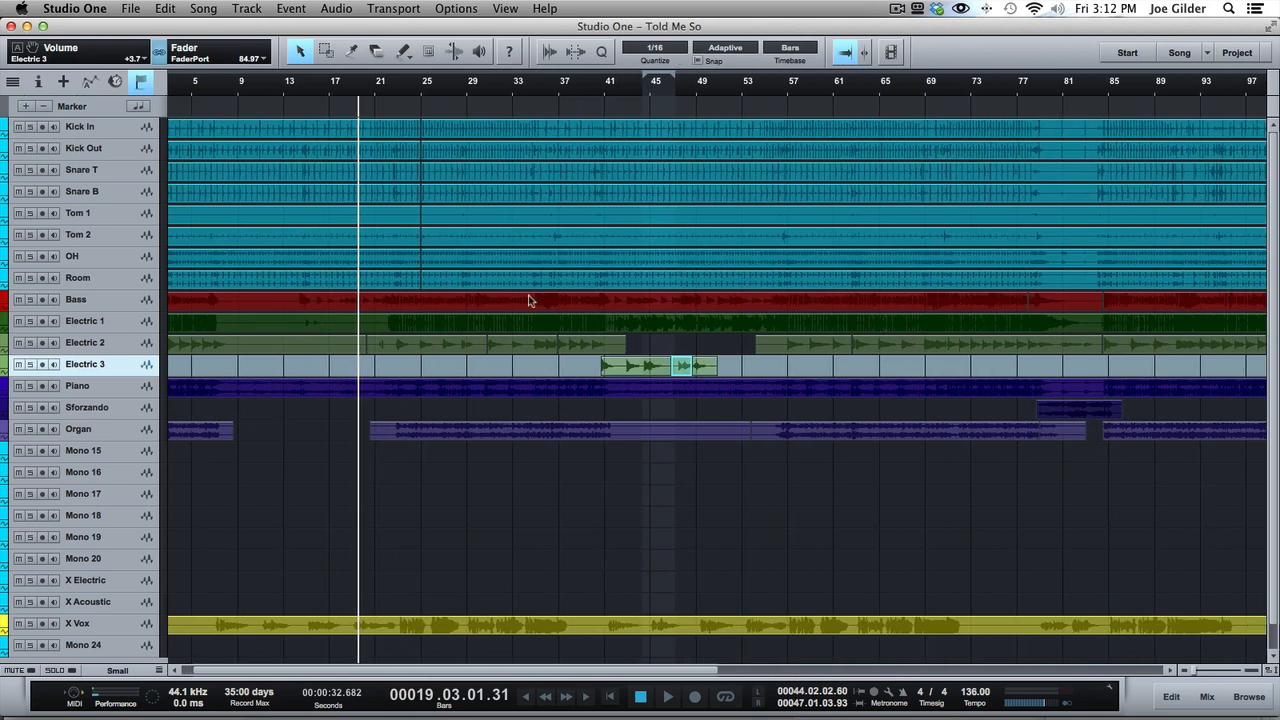
Open the second Electric 3 event in the audio editor and trim its start to just before bar 47.
left_click(614, 443)
double_click(685, 365)
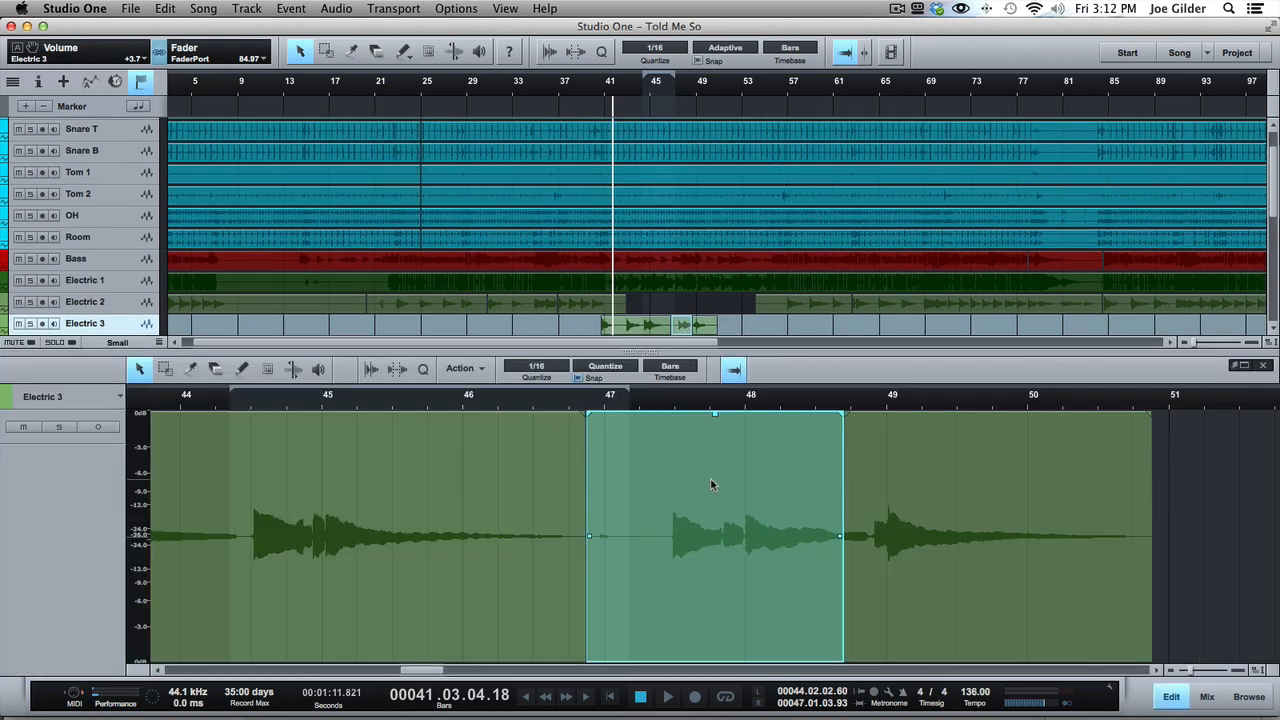
scroll(709, 236, "down", 5)
scroll(709, 234, "up", 5)
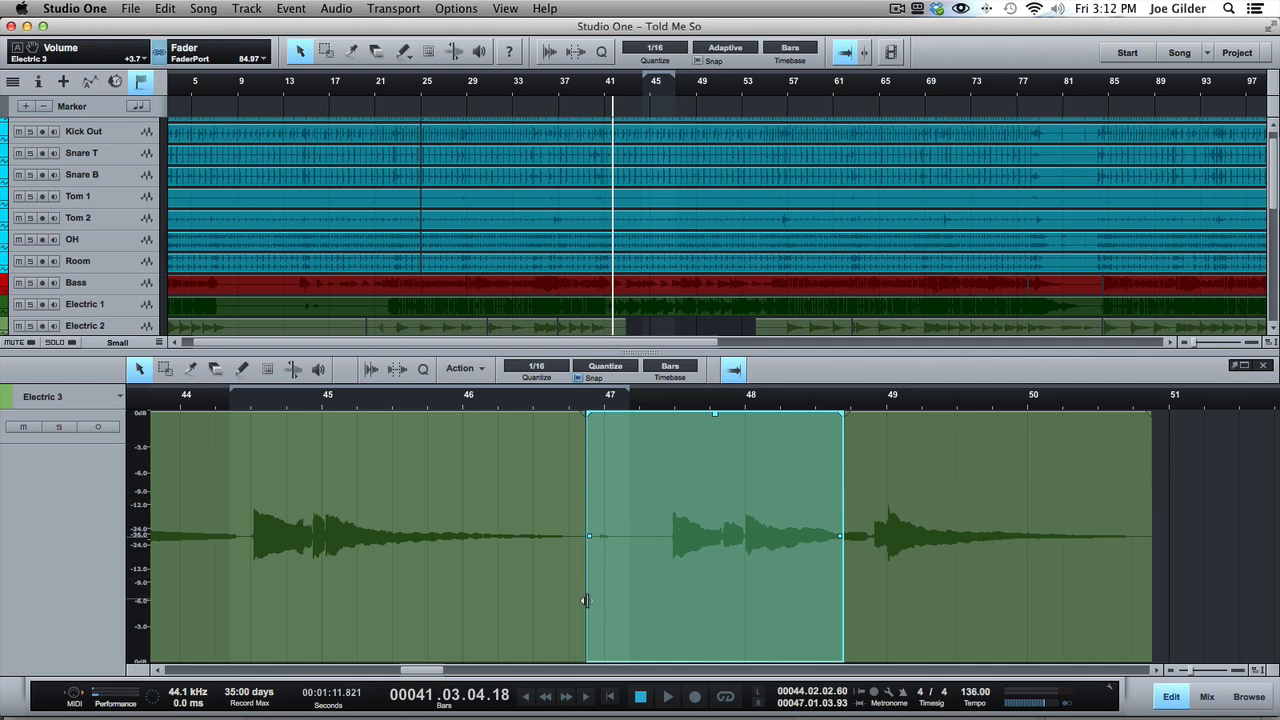
mouse_move(589, 547)
left_mouse_down()
mouse_move(531, 550)
mouse_move(601, 554)
left_mouse_up()
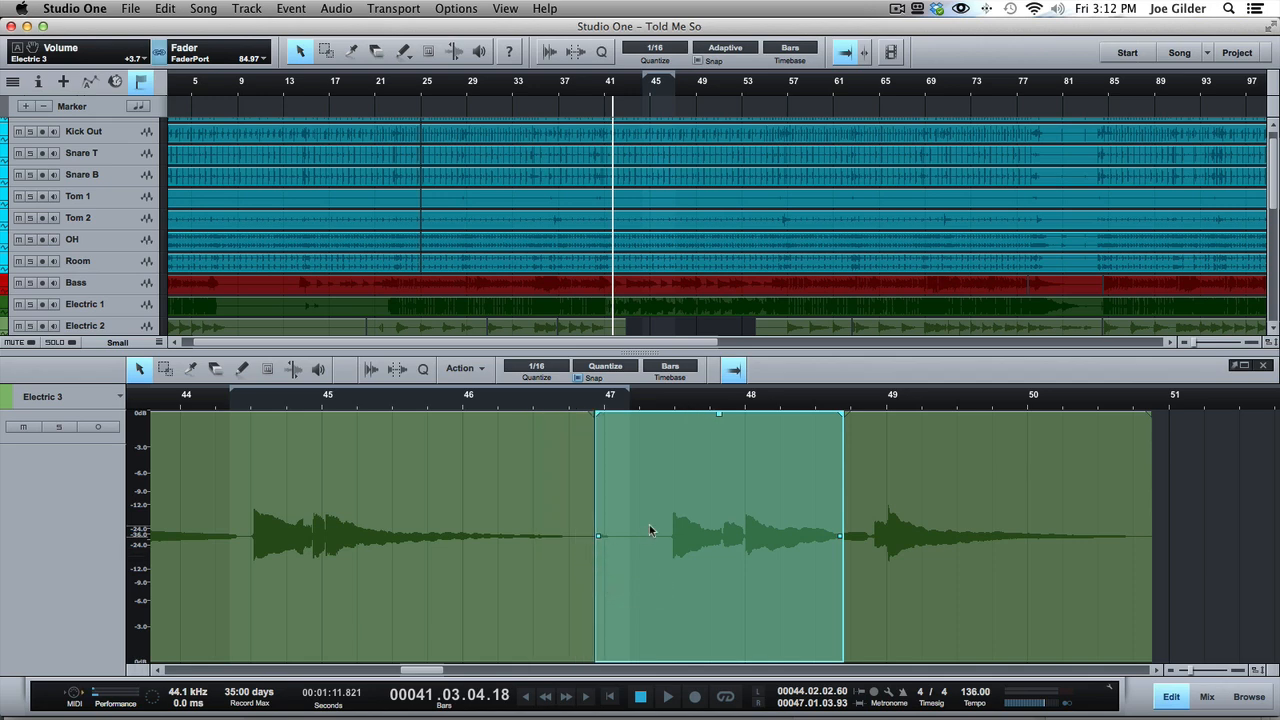
Select the last Electric 3 event in the editor and close the editor.
left_click(1015, 480)
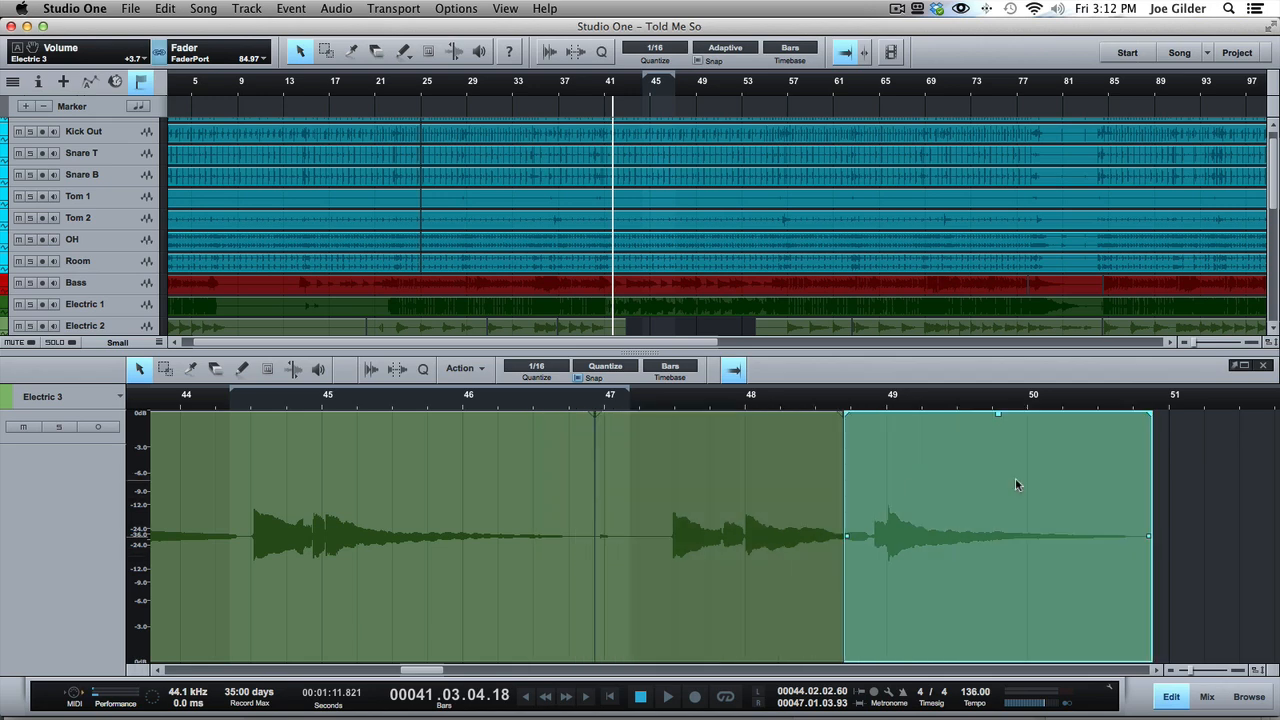
mouse_move(1155, 410)
left_mouse_down()
mouse_move(1149, 423)
mouse_move(1031, 431)
mouse_move(1177, 423)
left_mouse_up()
key("F2")
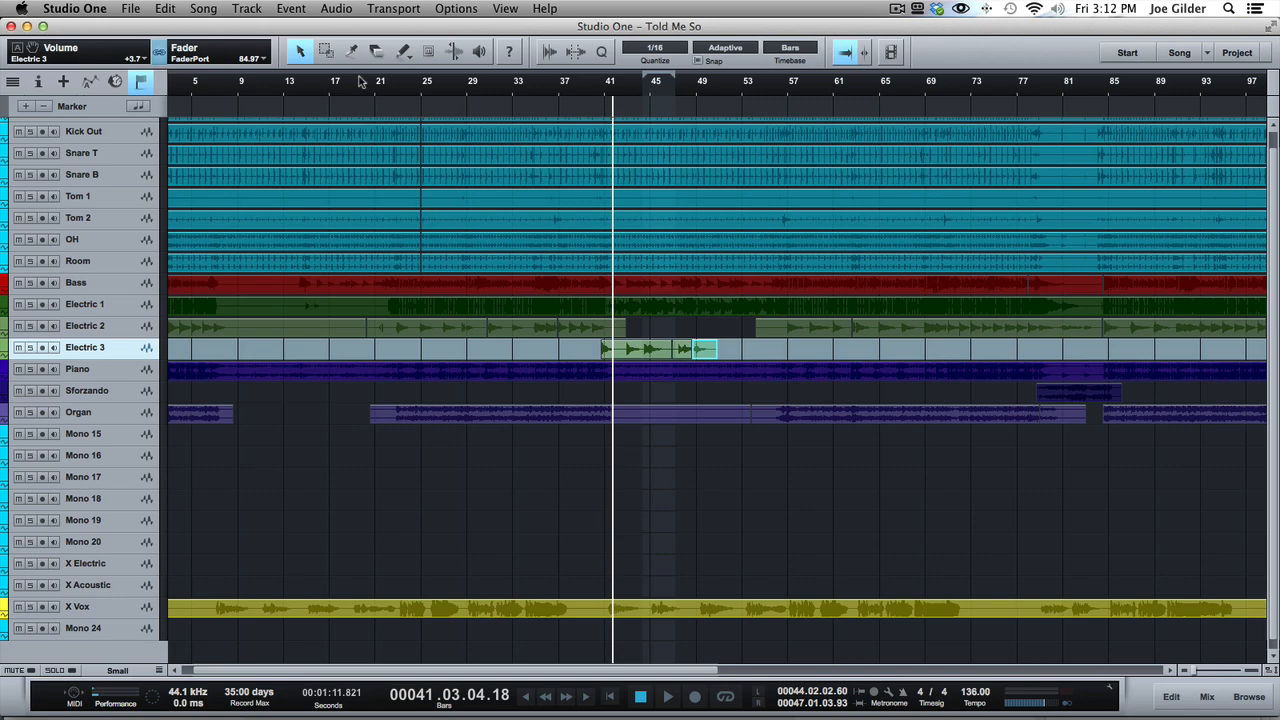
Move the playhead to about bar 48 and select the Electric 2 event that starts near bar 54.
key("ctrl")
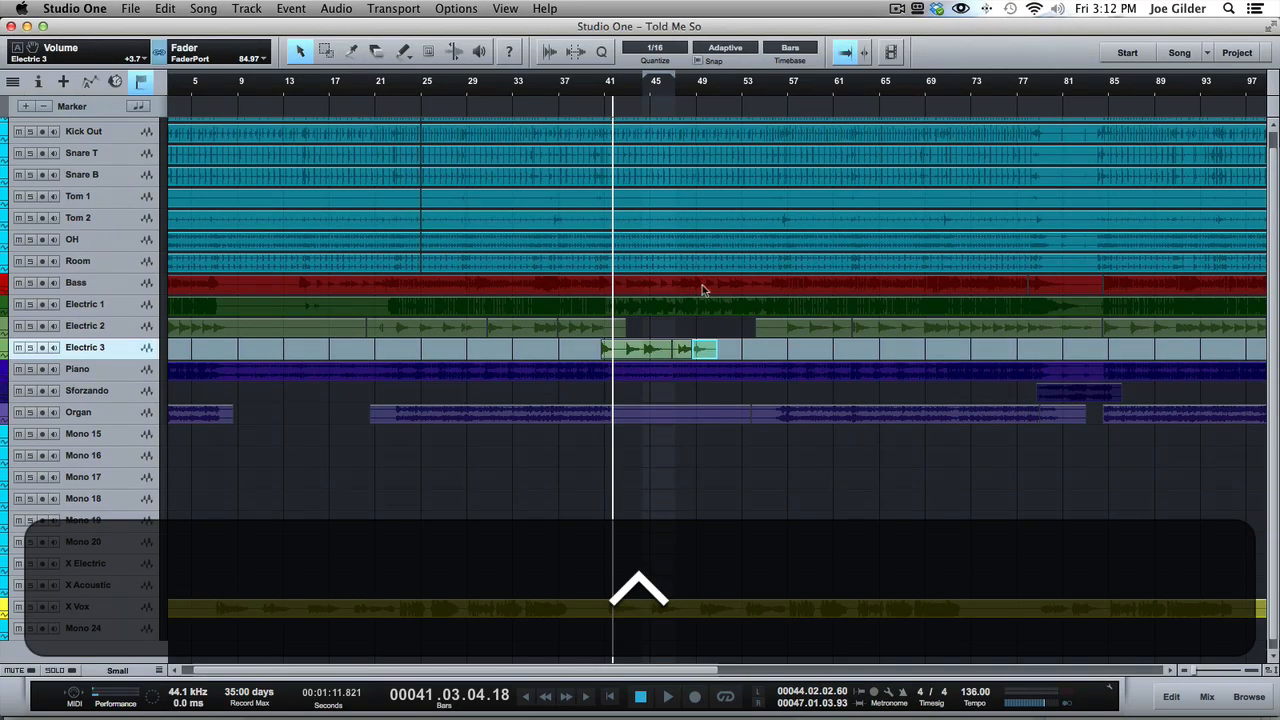
left_click(666, 258)
left_click(667, 236)
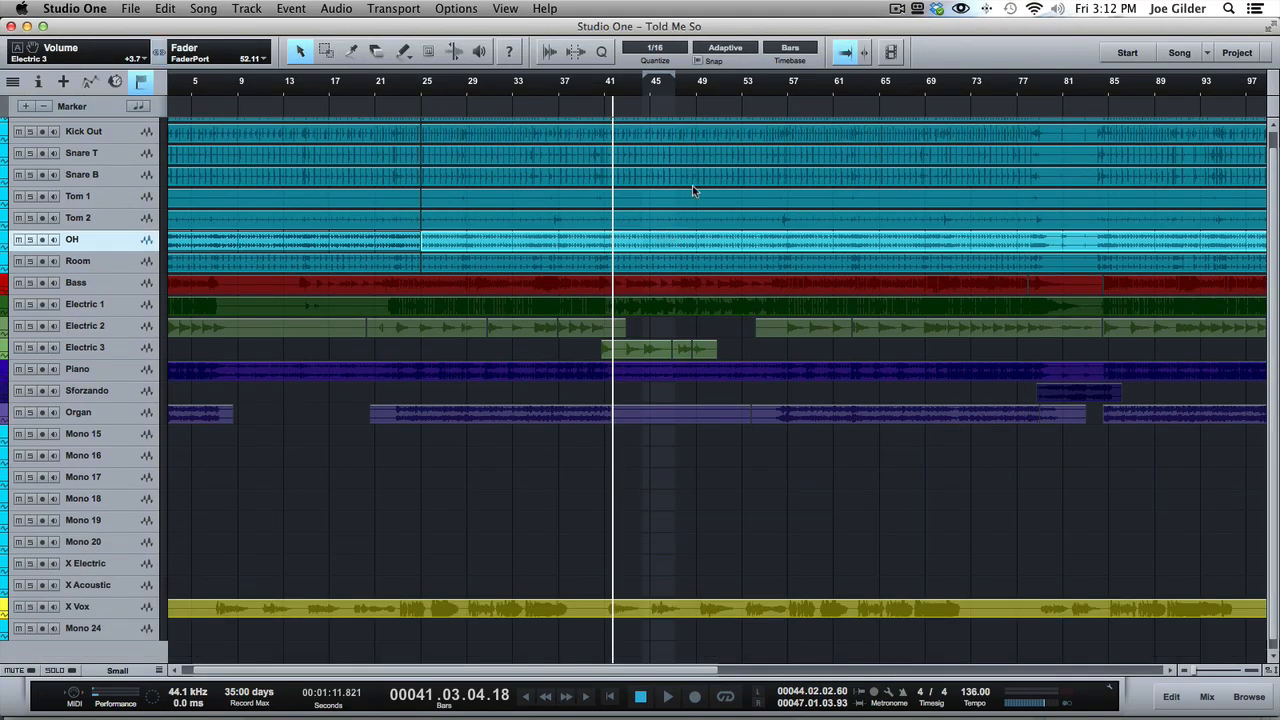
key("ctrl+space")
left_click(796, 333)
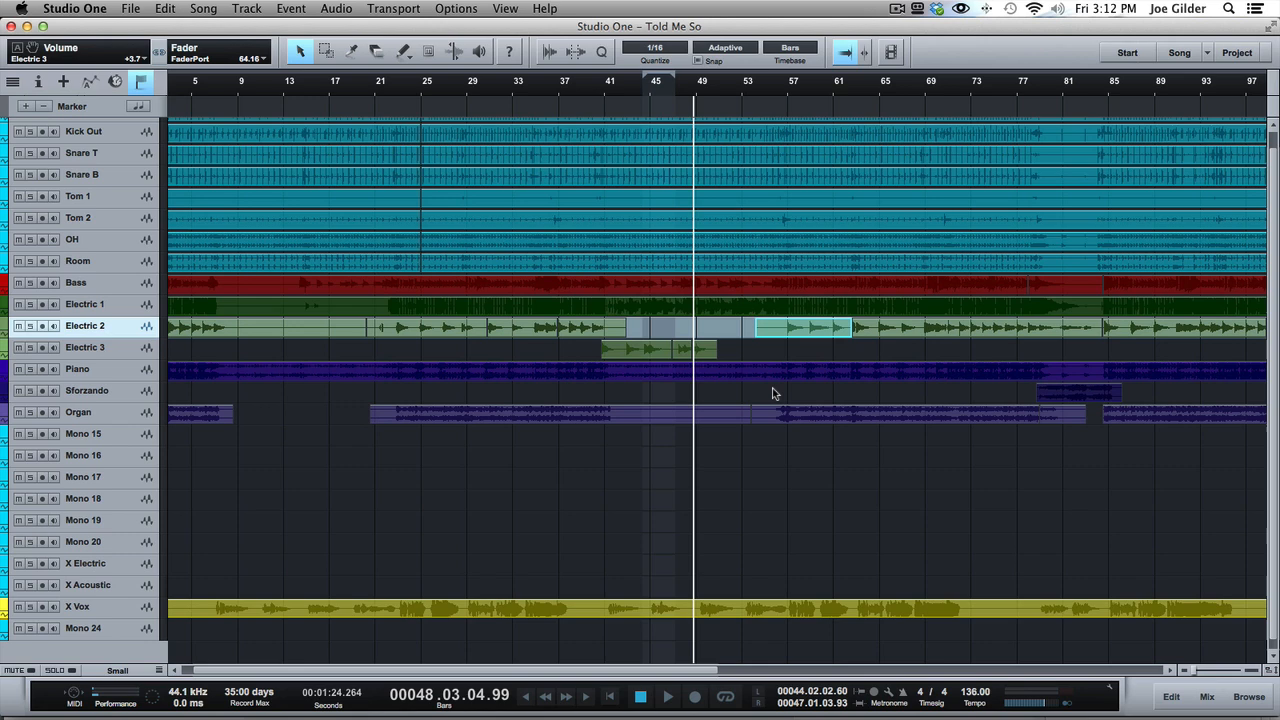
Open the long Organ event in the audio editor, activate the editor's Split tool and close the editor.
left_click(643, 420)
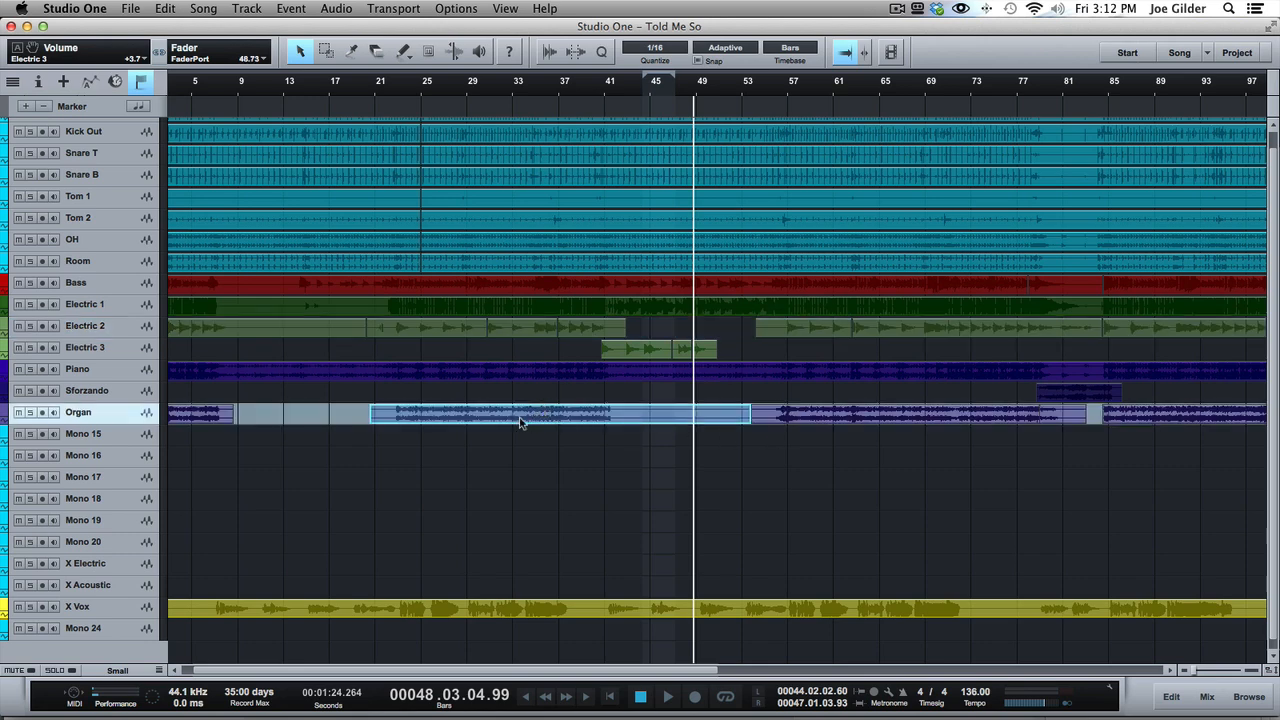
double_click(458, 419)
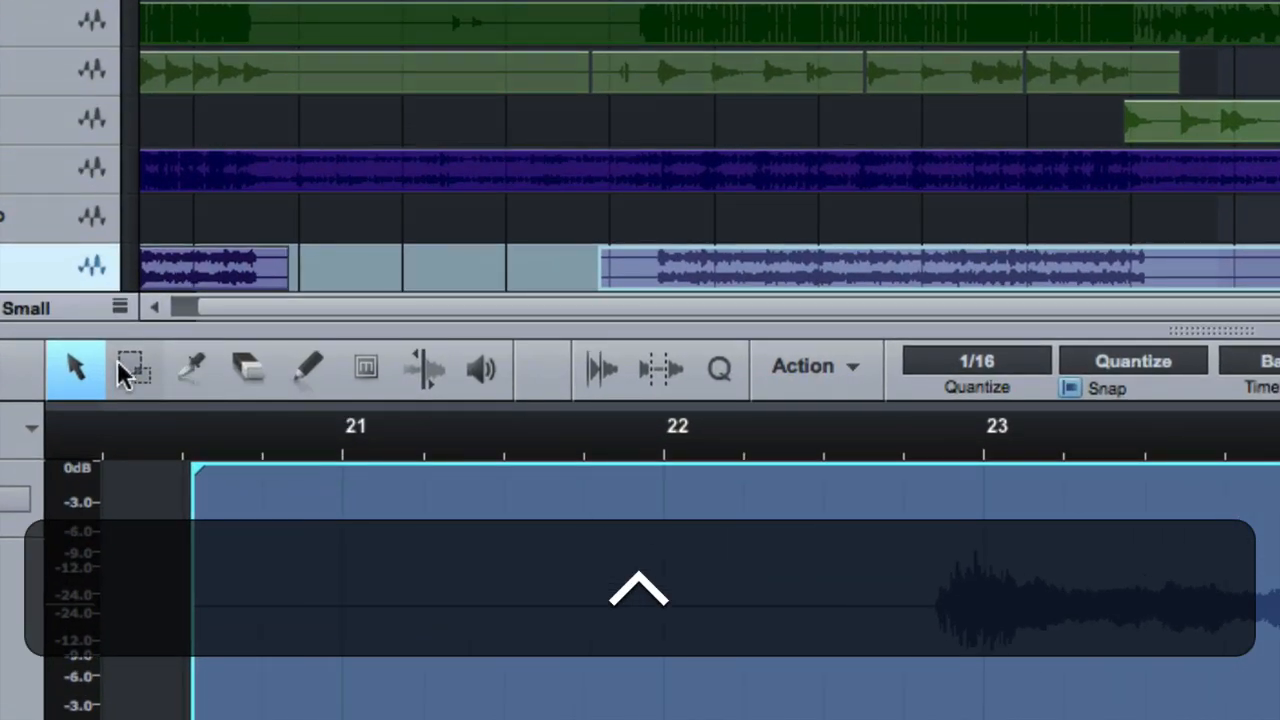
left_click(197, 369)
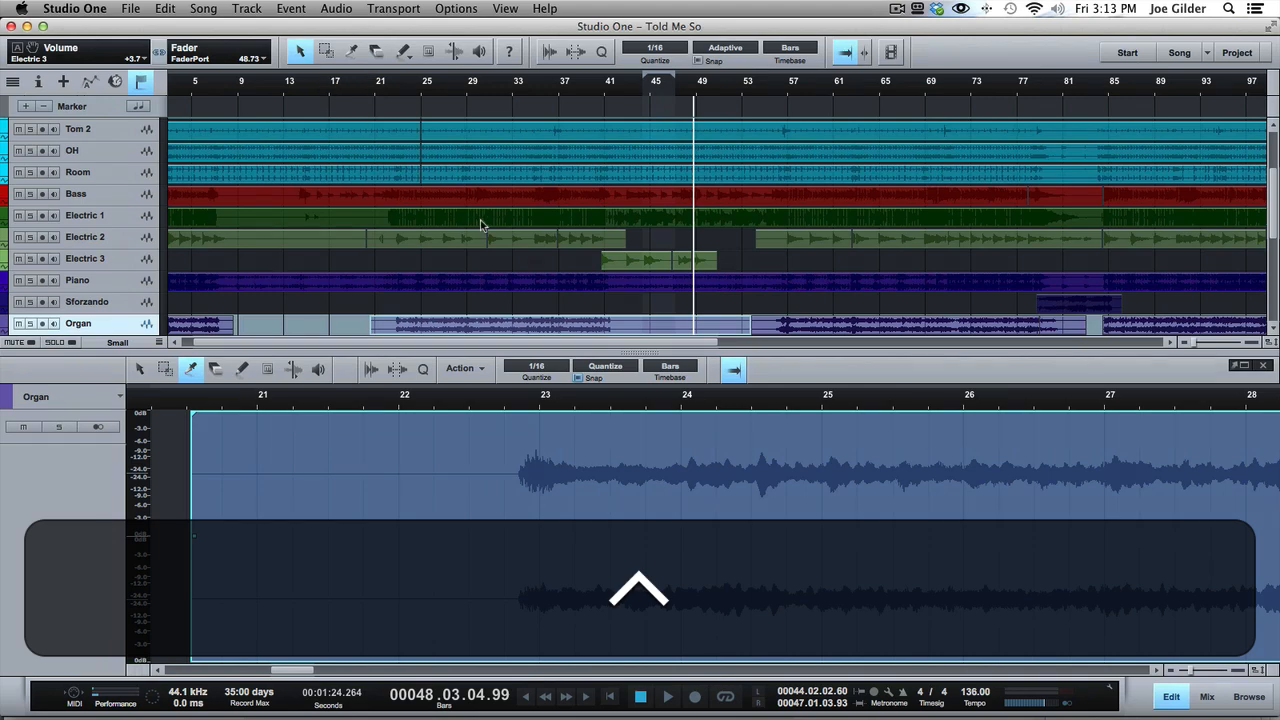
key("F2")
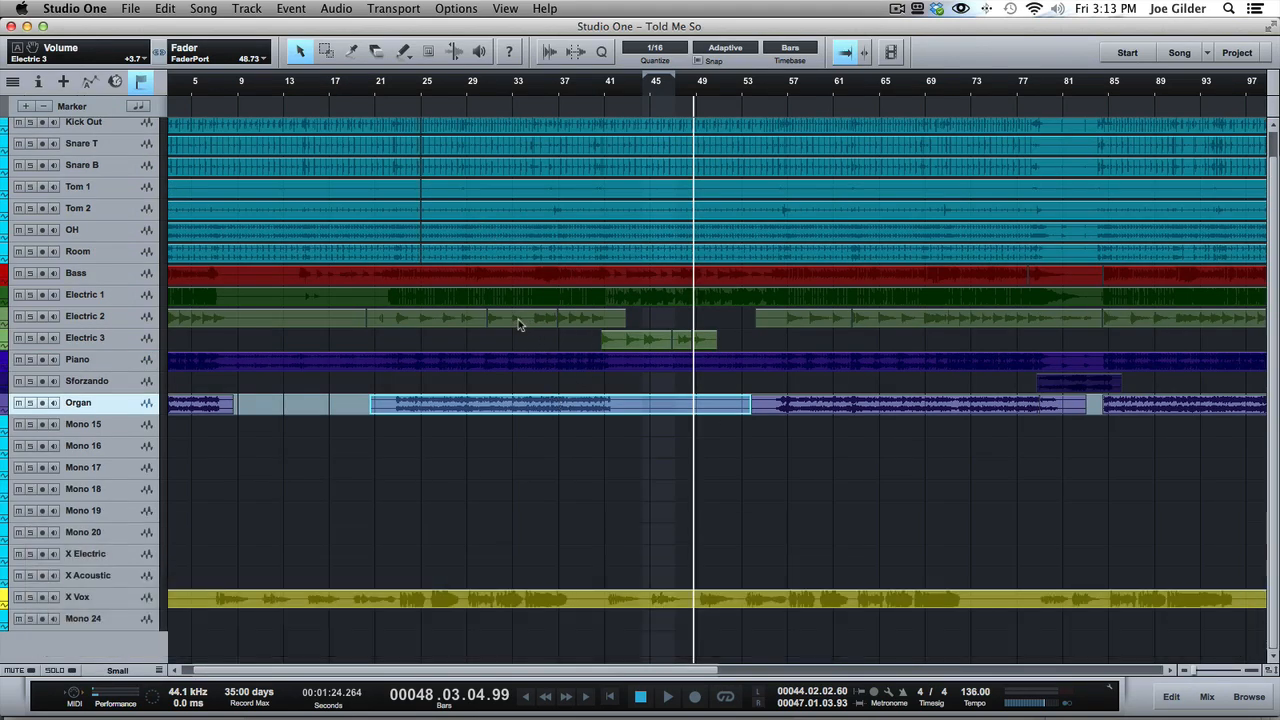
Bring the start of the song into the arrangement and move the playhead to just before bar 9.
left_click(518, 319)
key("shift+z")
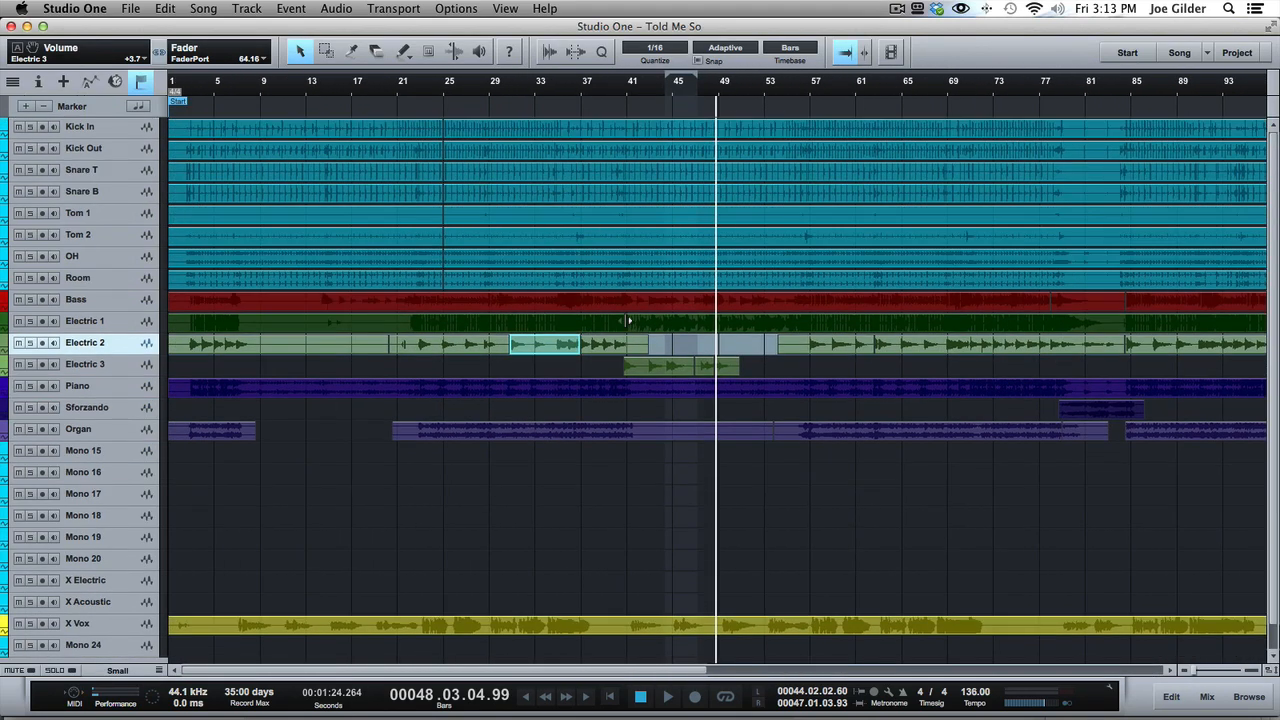
left_click(257, 263)
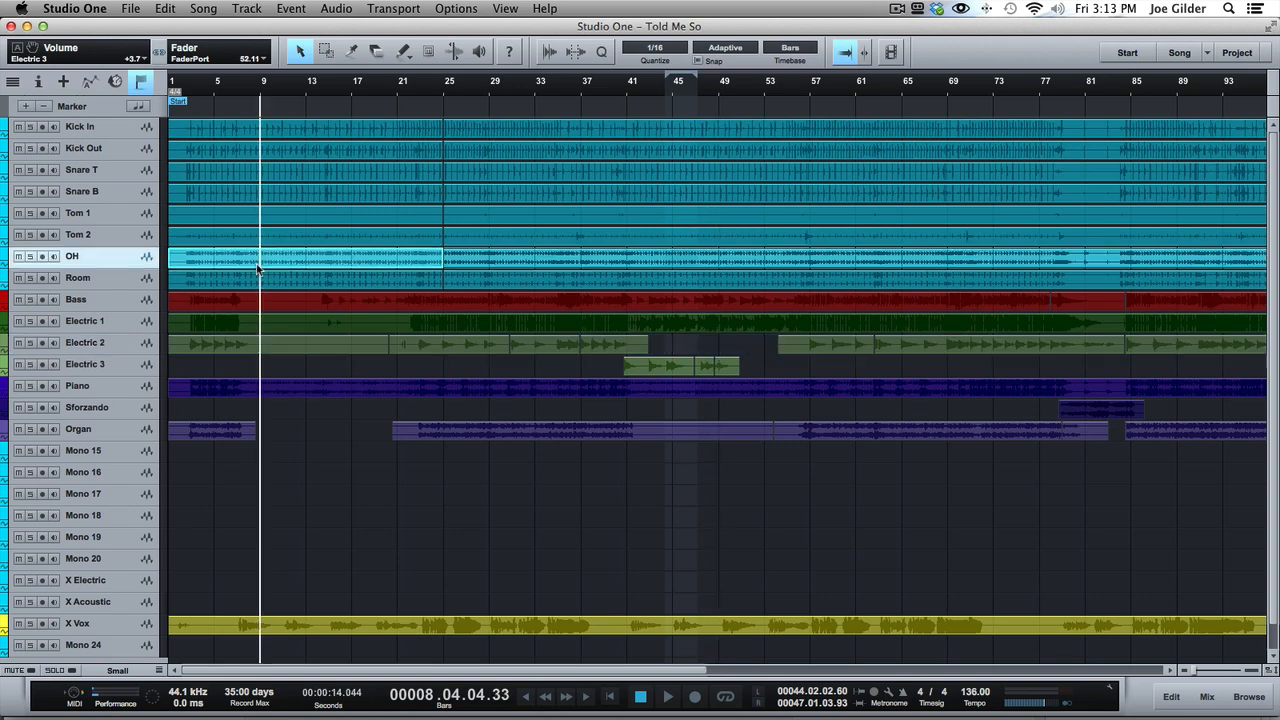
Open the Kick In event starting at bar 25 in the audio editor with the Arrow tool, and review the available audio actions.
left_click(555, 222)
double_click(472, 135)
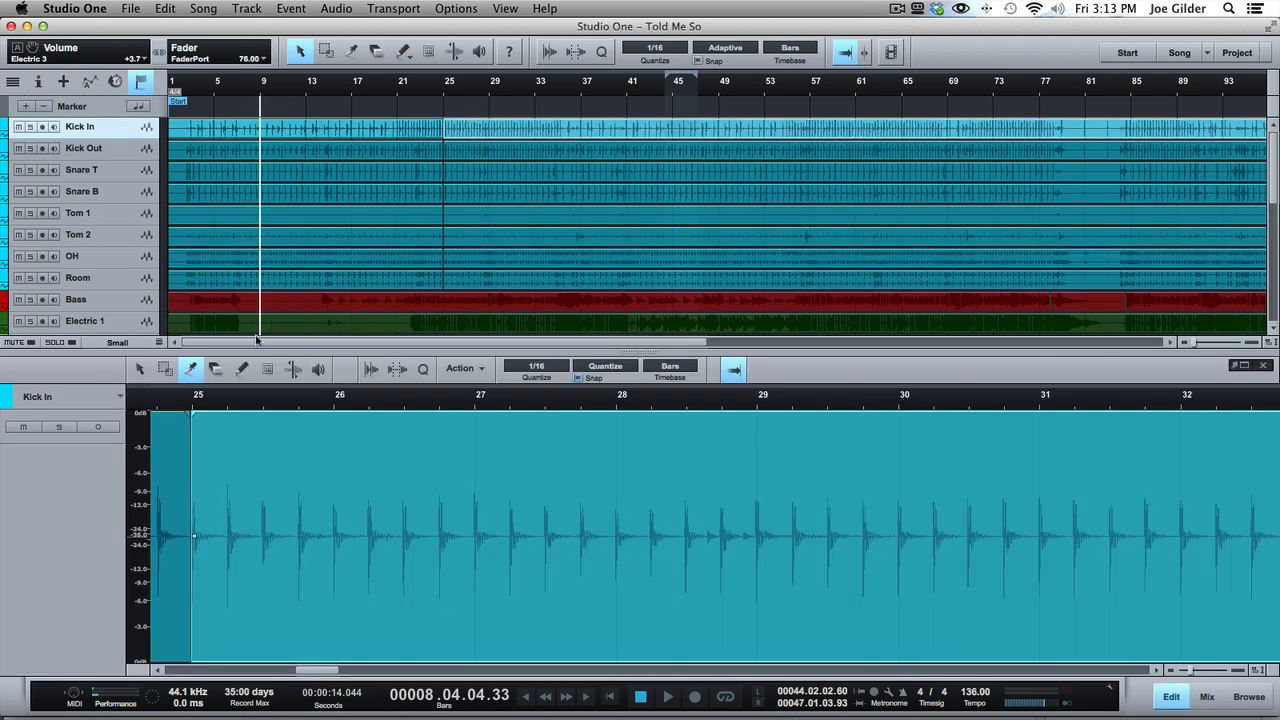
scroll(229, 471, "up", 5)
key("1")
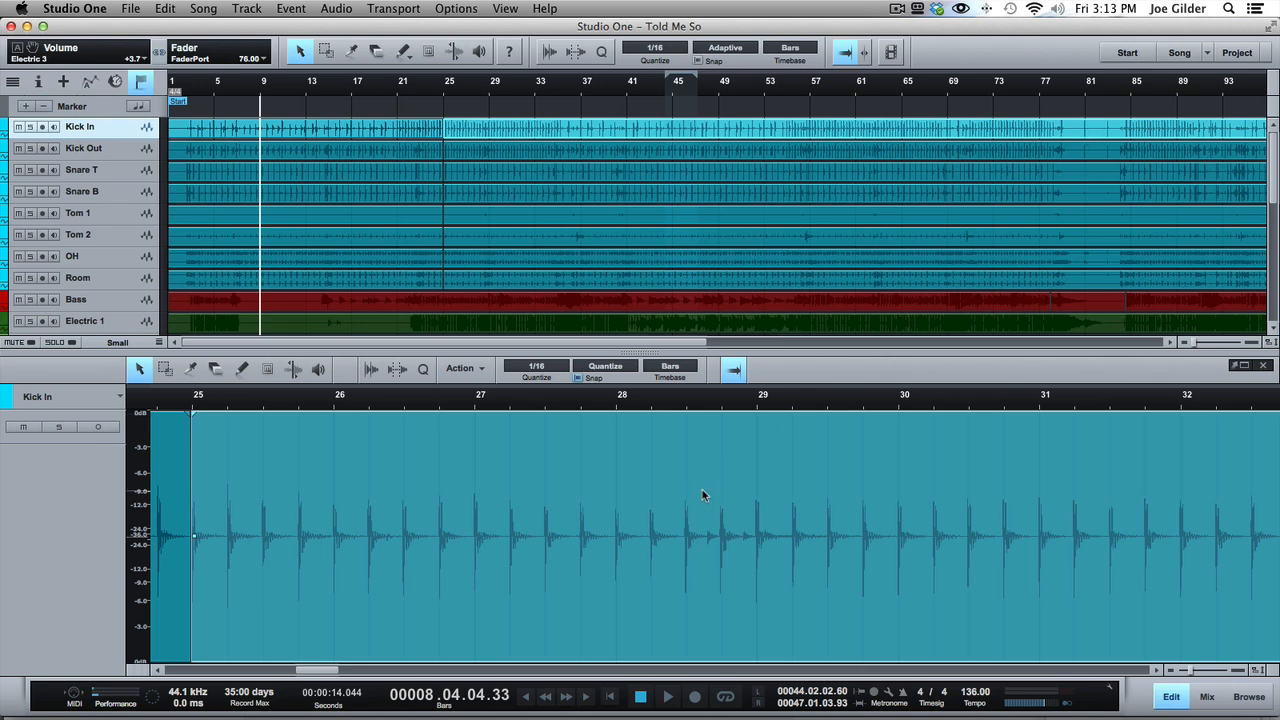
left_click(466, 368)
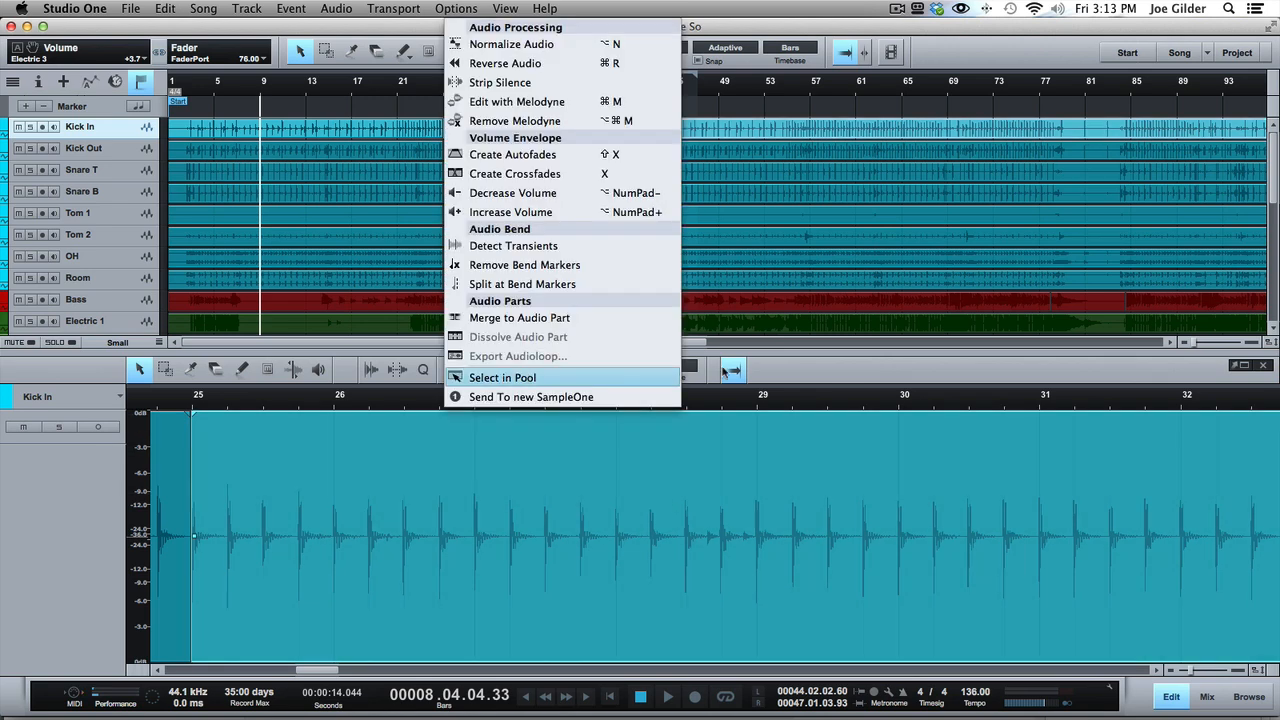
left_click(886, 383)
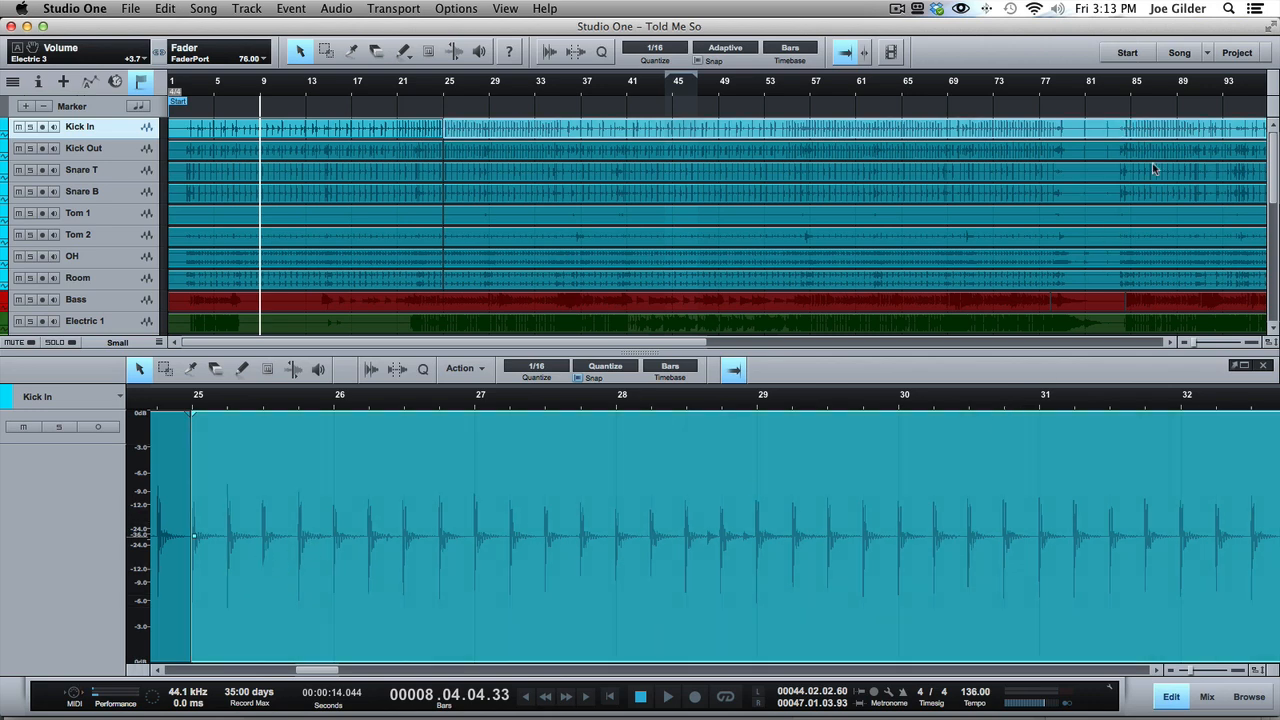
Move the playhead to about bar 84, start and stop playback, and examine how the editor follows that position.
left_click(1125, 92)
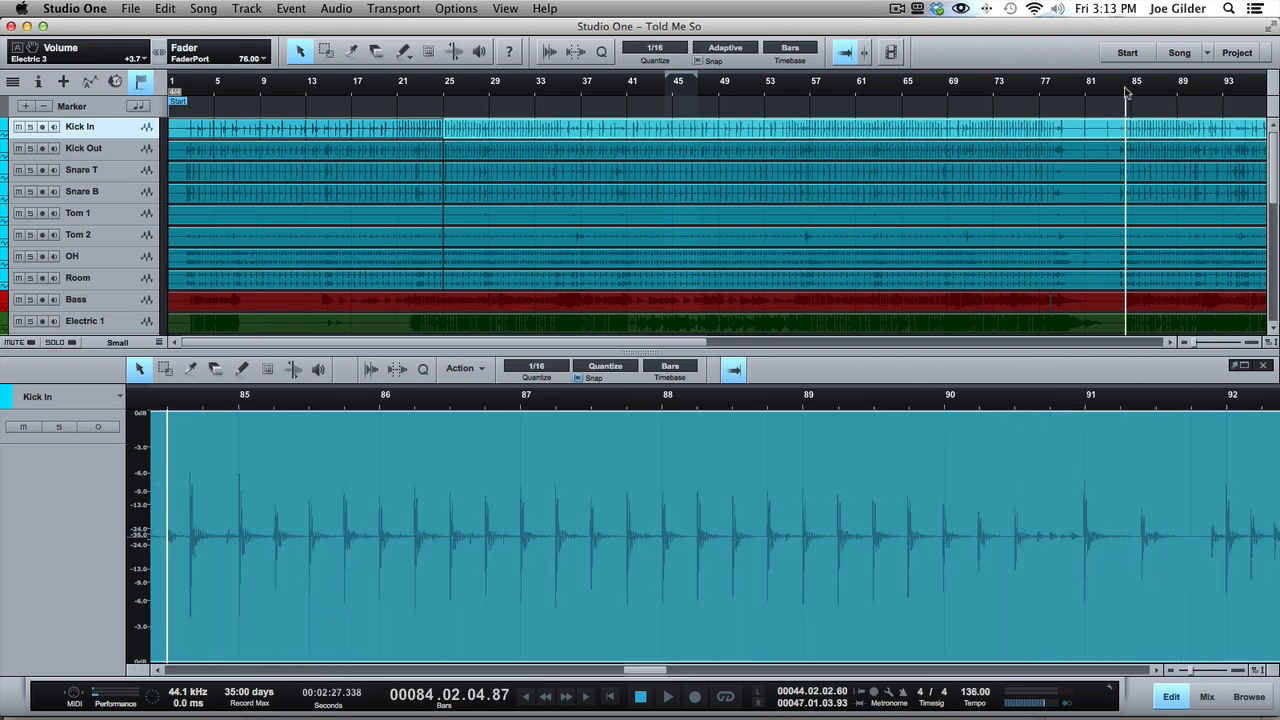
key("space")
key("space")
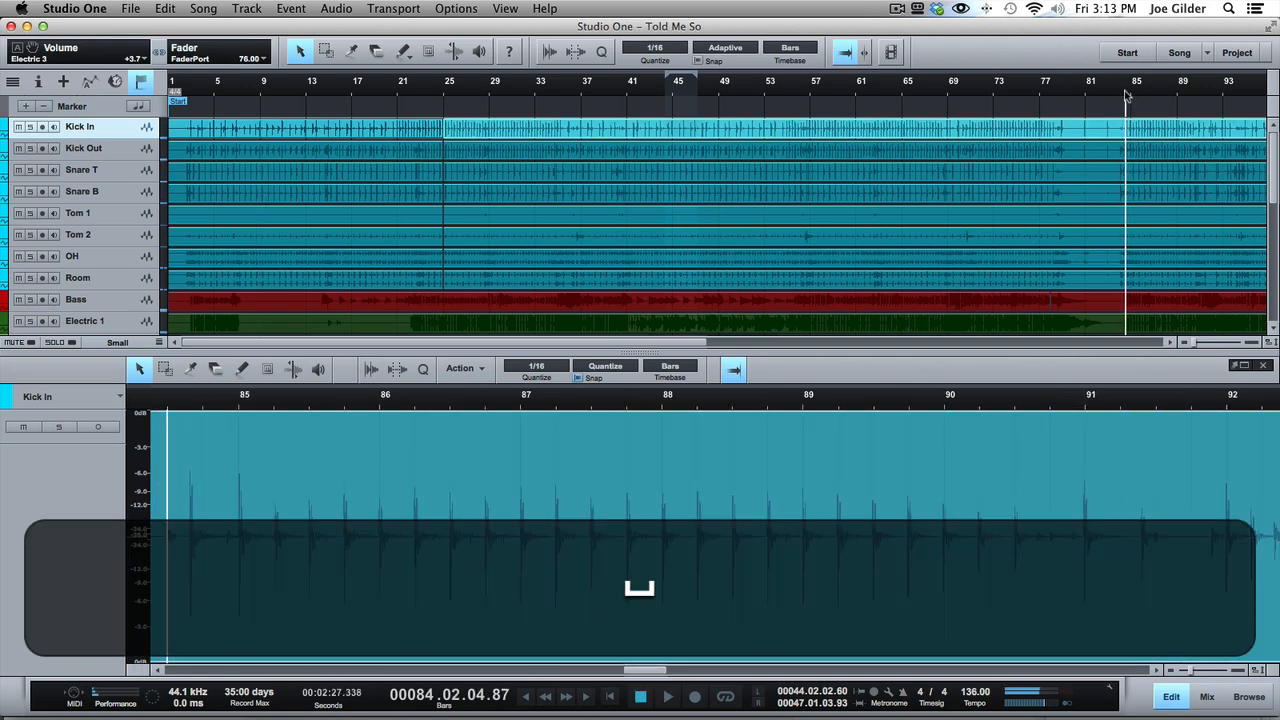
left_click_drag(1125, 94, 1063, 94)
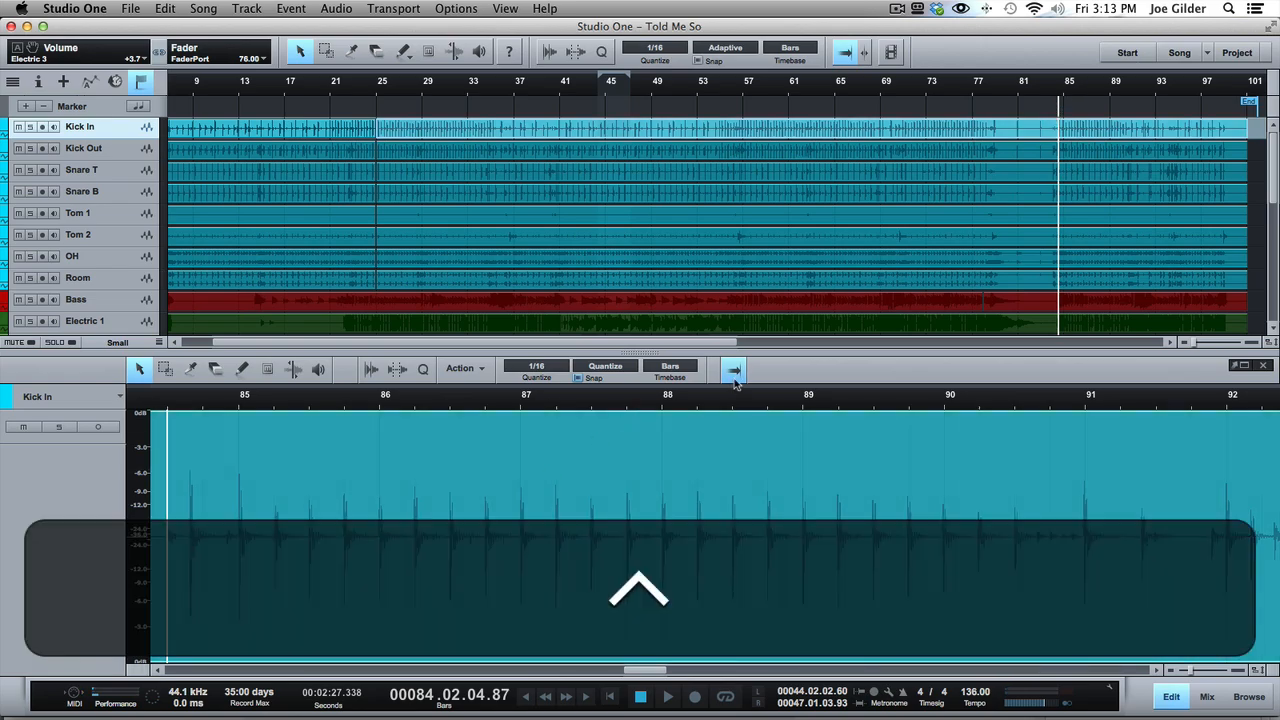
scroll(734, 380, "up", 5)
scroll(735, 385, "down", 5)
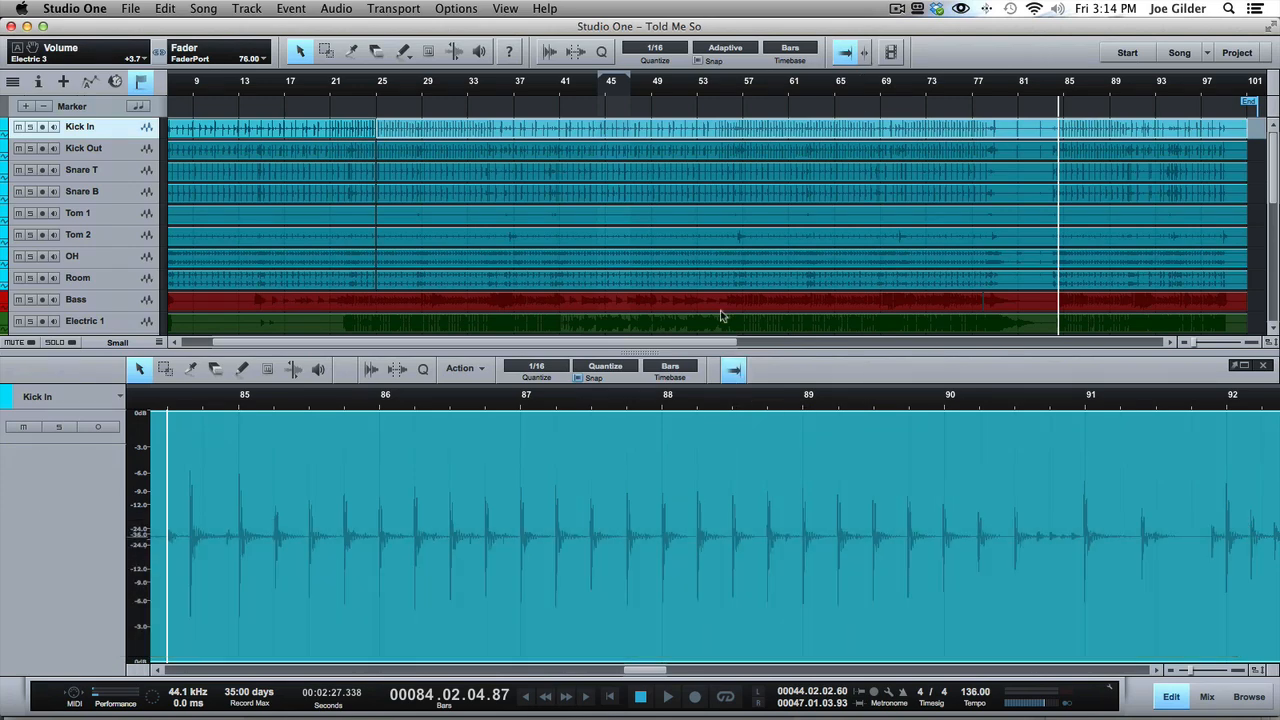
Switch the audio editor's Autoscroll off and back on, and compare it with the arrangement's own Autoscroll option.
scroll(594, 437, "up", 5)
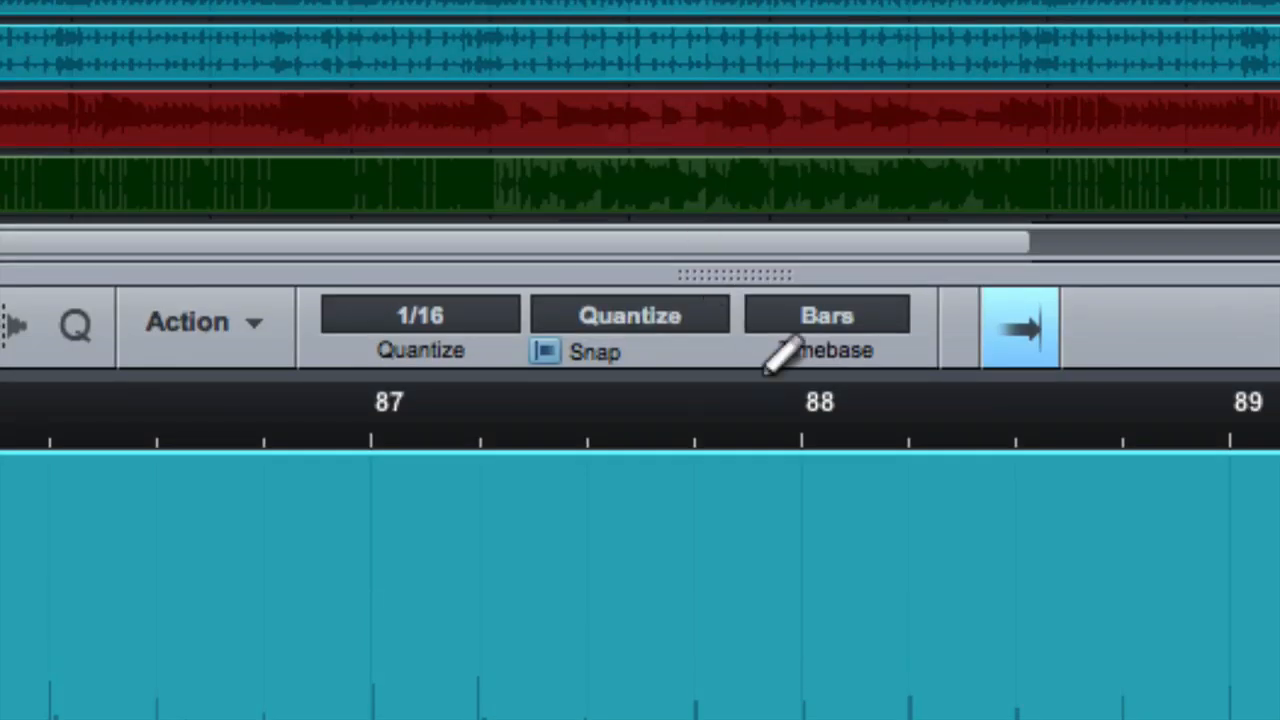
left_click(1013, 335)
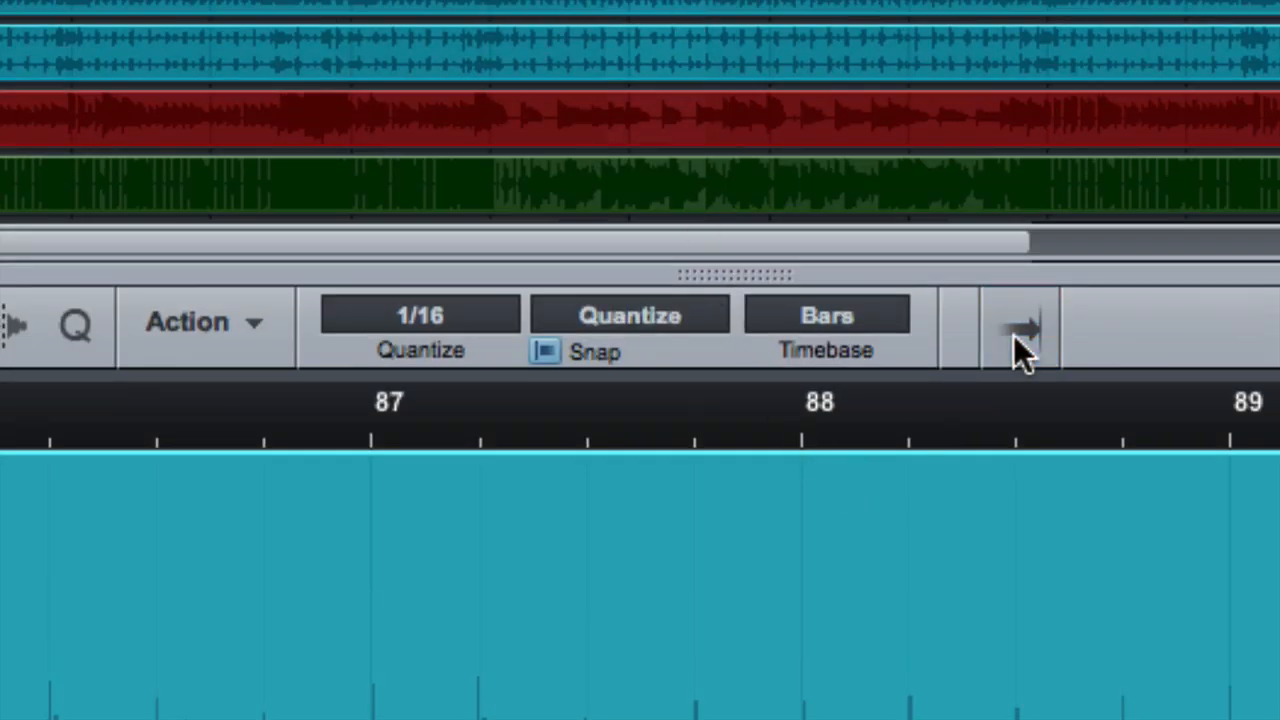
left_click(1013, 335)
scroll(1013, 335, "down", 5)
scroll(1013, 335, "down", 5)
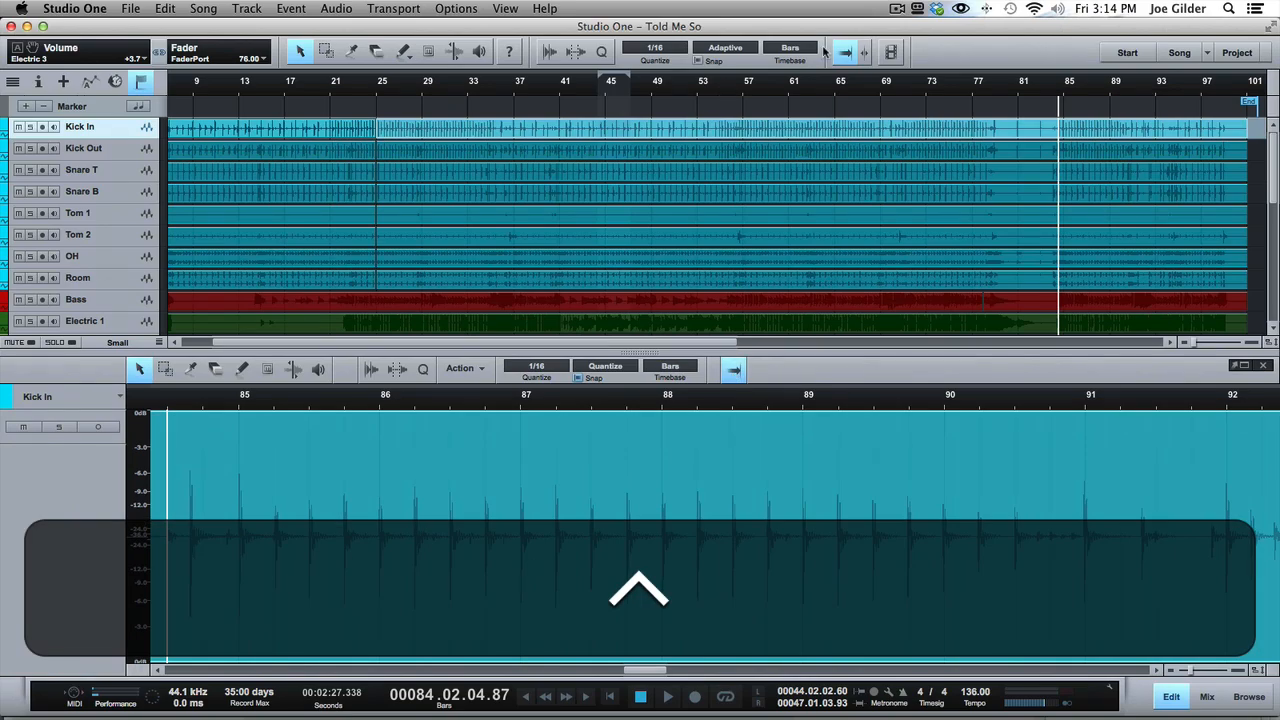
scroll(843, 55, "up", 5)
scroll(843, 55, "down", 5)
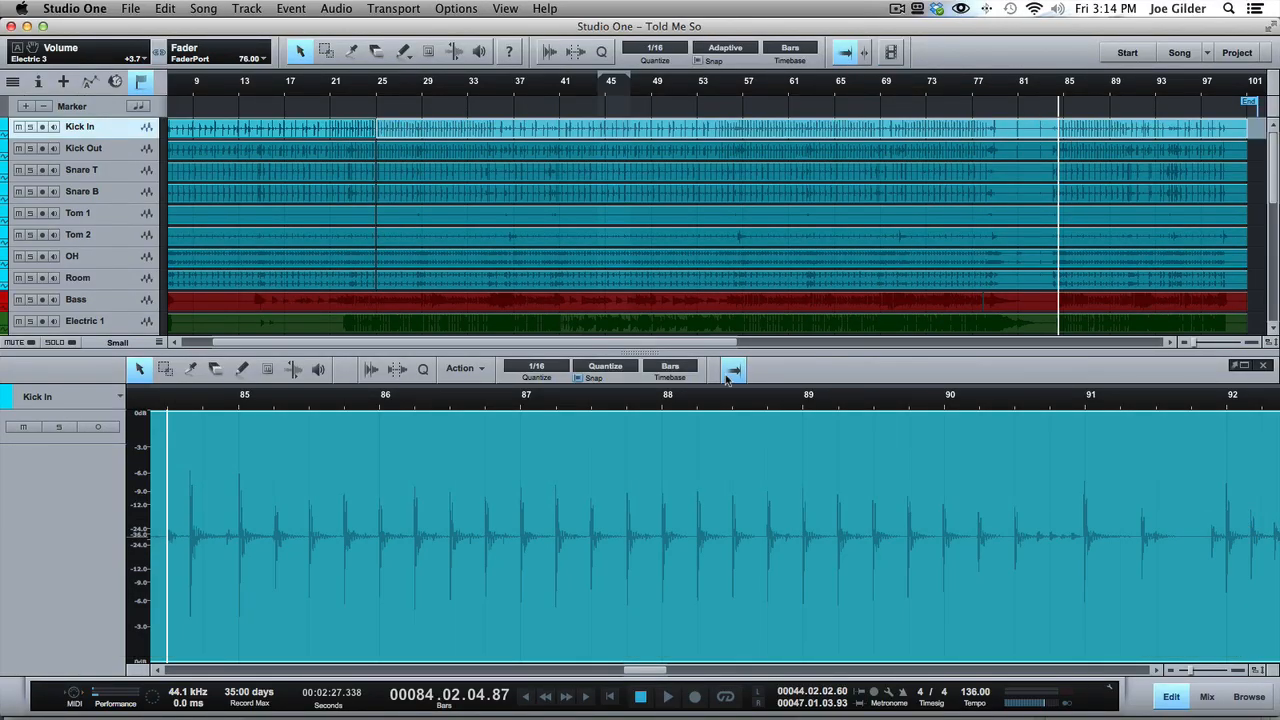
Turn off Autoscroll in the audio editor only, keeping the arrangement's Autoscroll on.
scroll(740, 407, "up", 5)
left_click(727, 321)
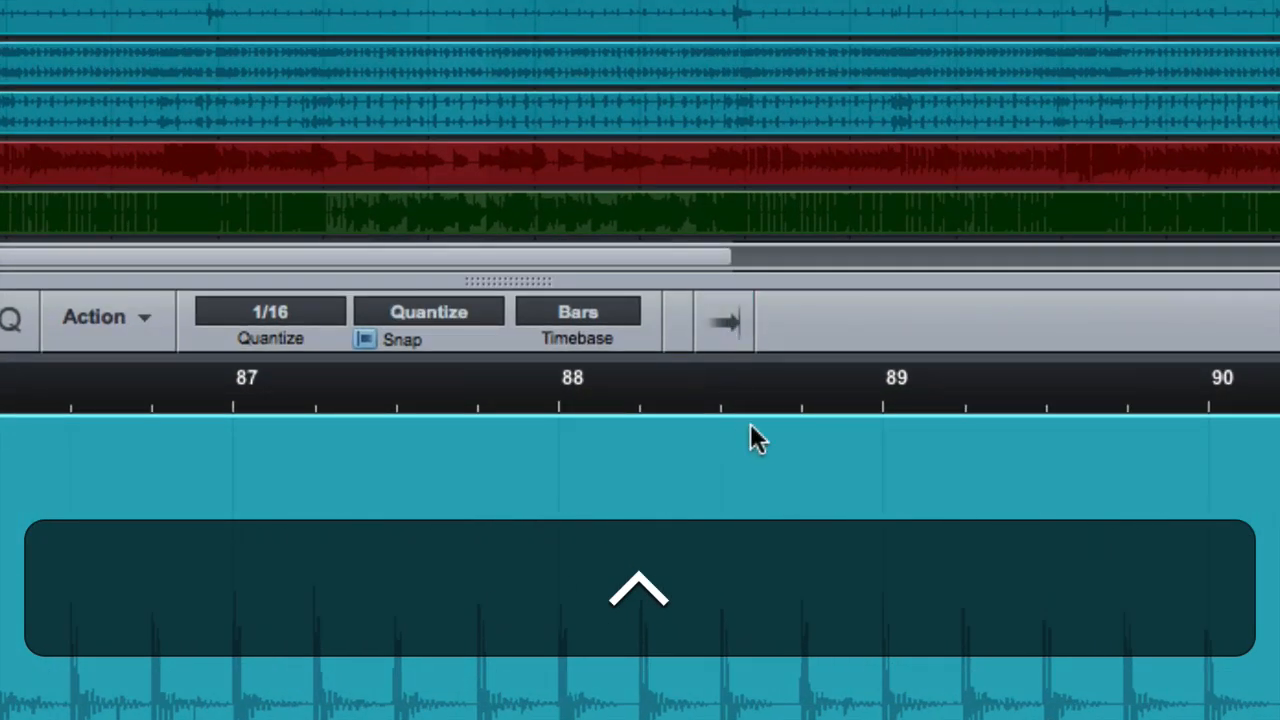
scroll(750, 423, "down", 5)
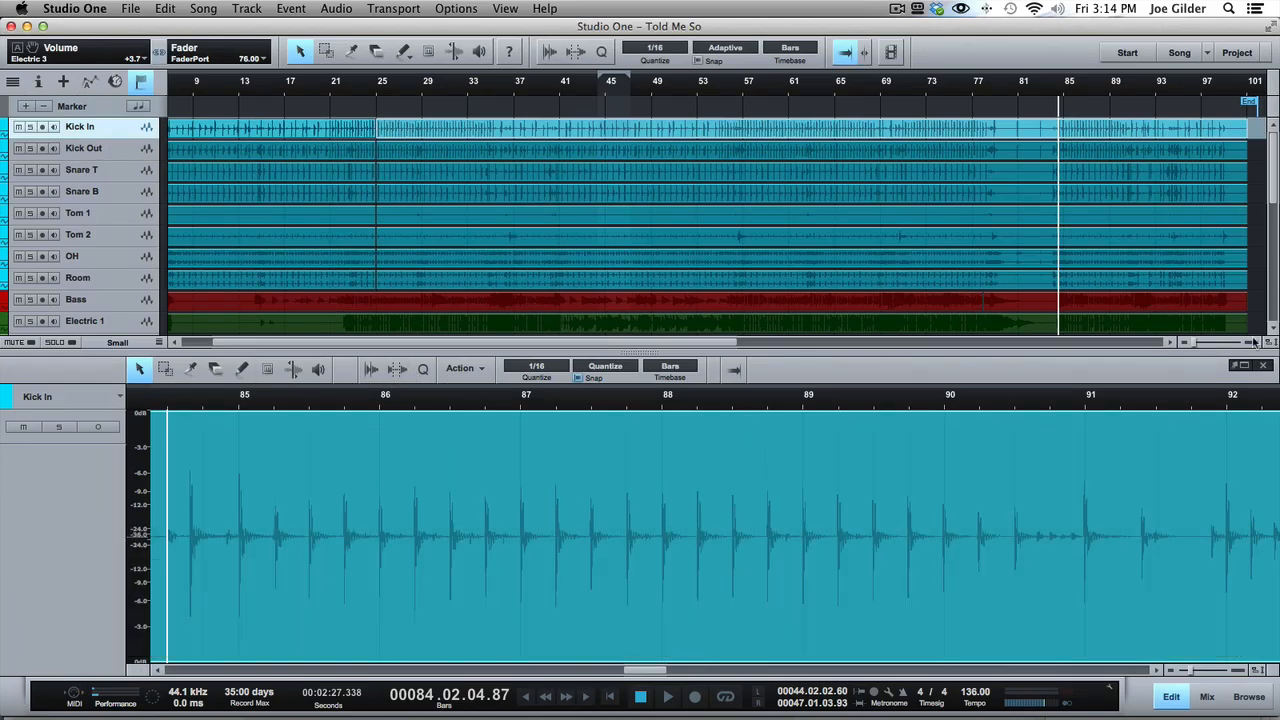
Detach the audio editor into a floating window, move and enlarge it over the arrangement, and close it.
left_click(1236, 366)
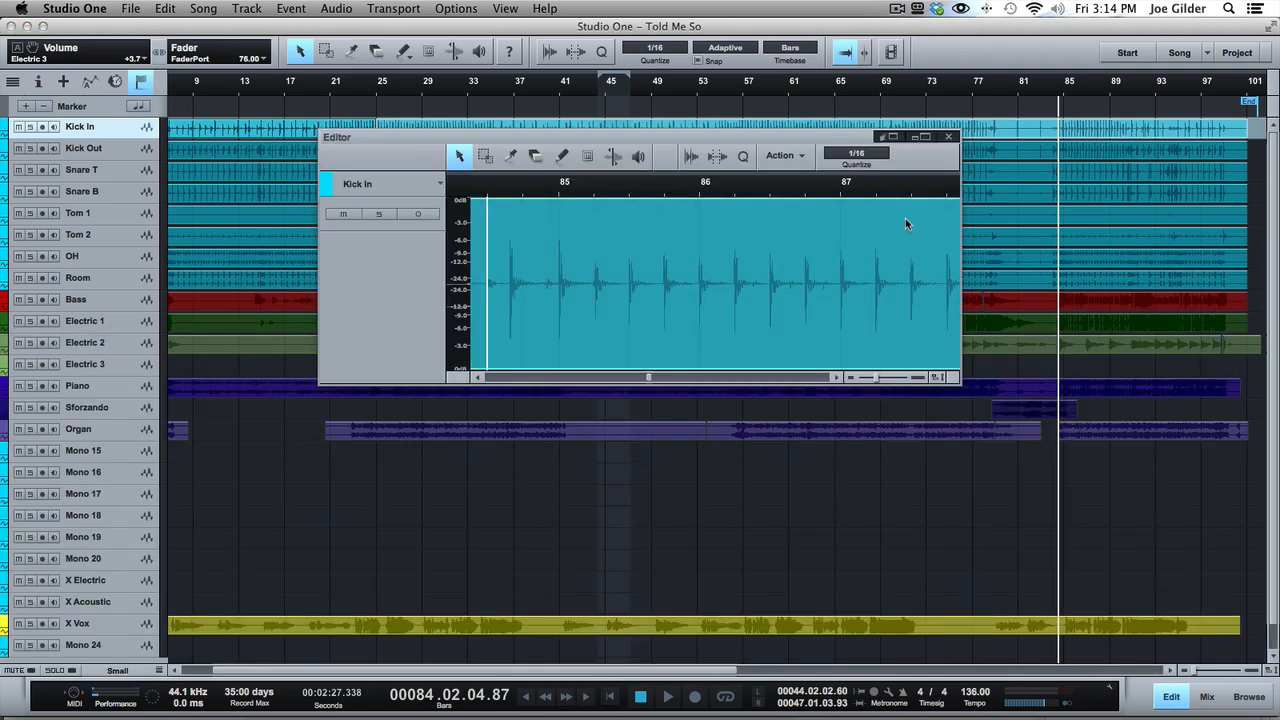
left_click_drag(617, 140, 415, 108)
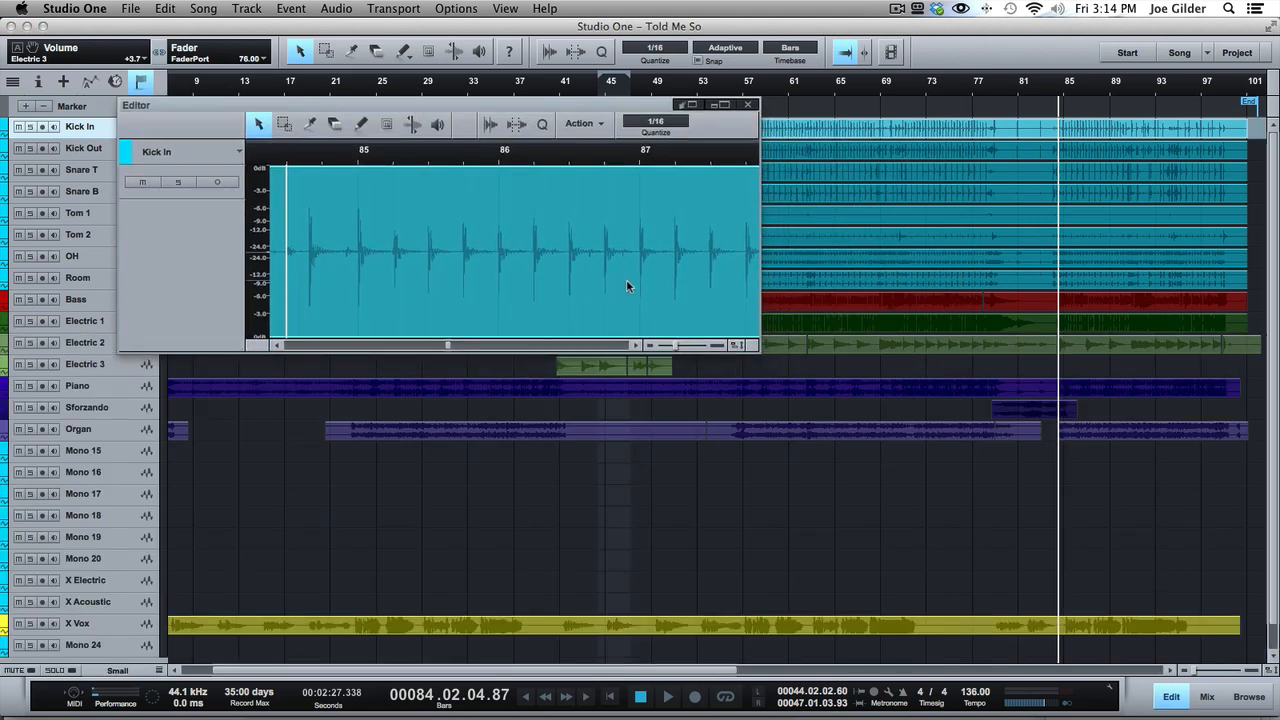
left_click_drag(757, 354, 1042, 622)
left_click(1032, 105)
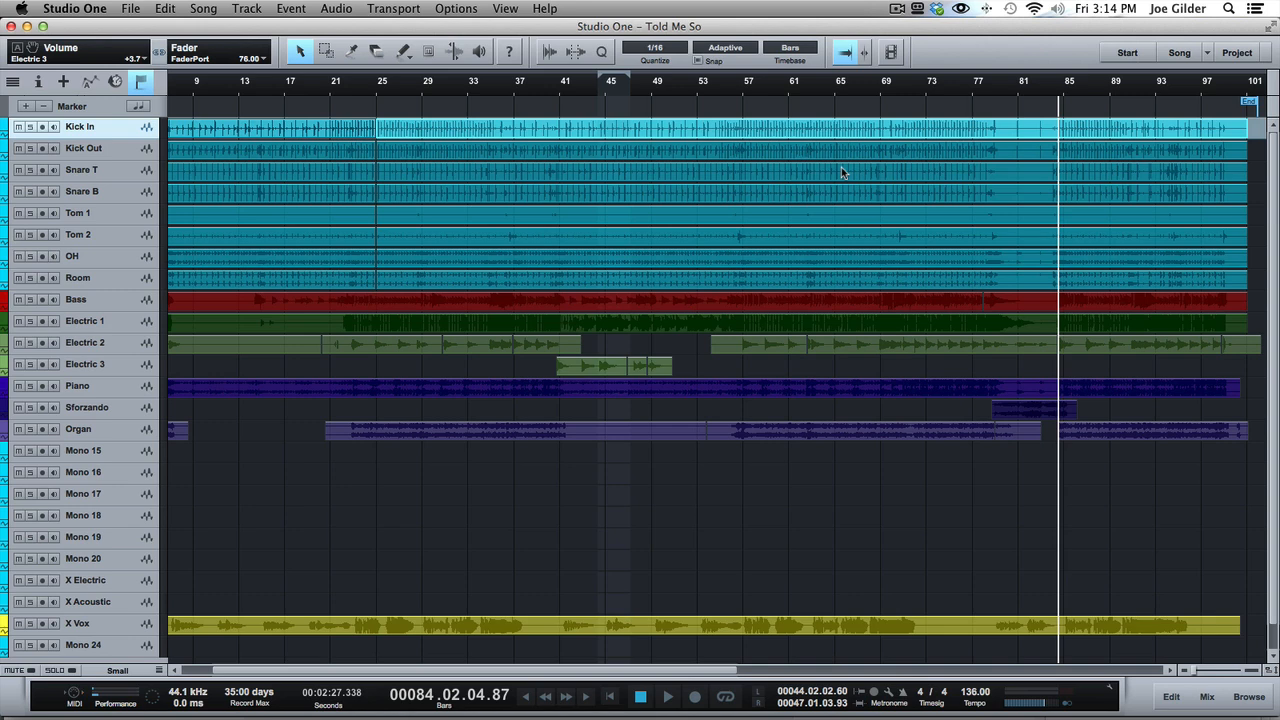
Select the Kick Out event starting at bar 25, show it in the floating audio editor and close the editor.
left_click(800, 179)
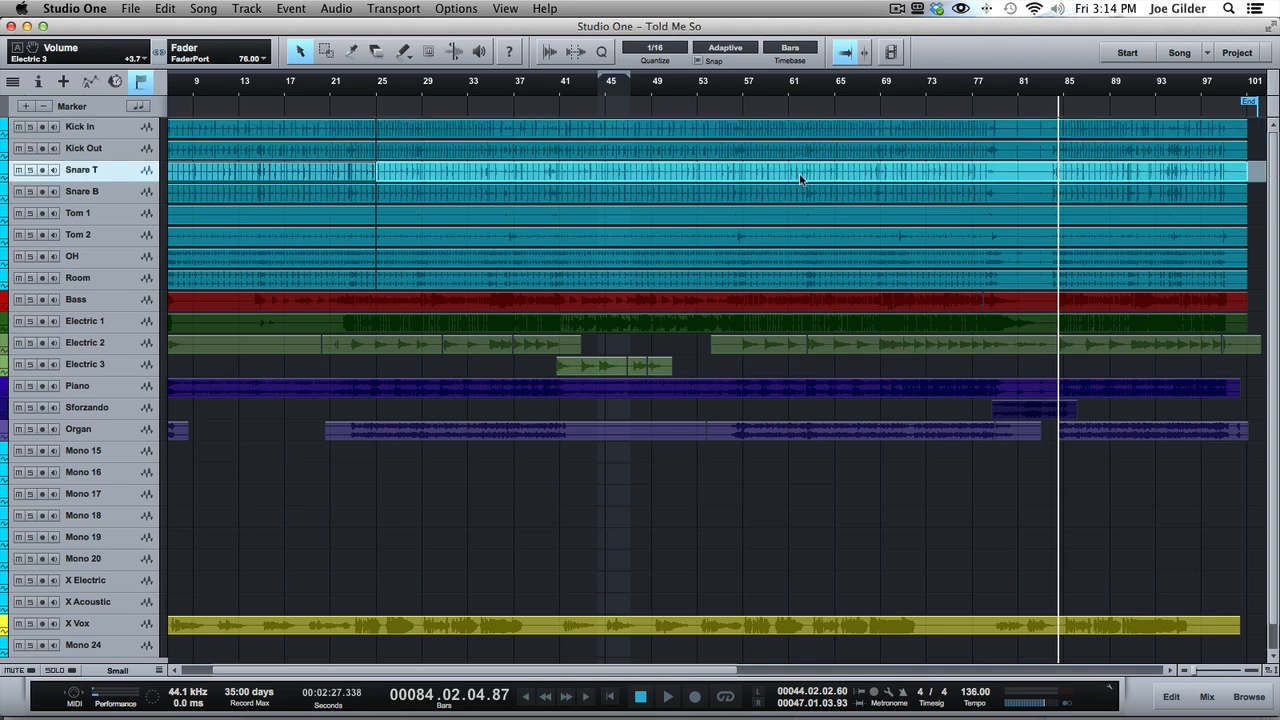
left_click(797, 153)
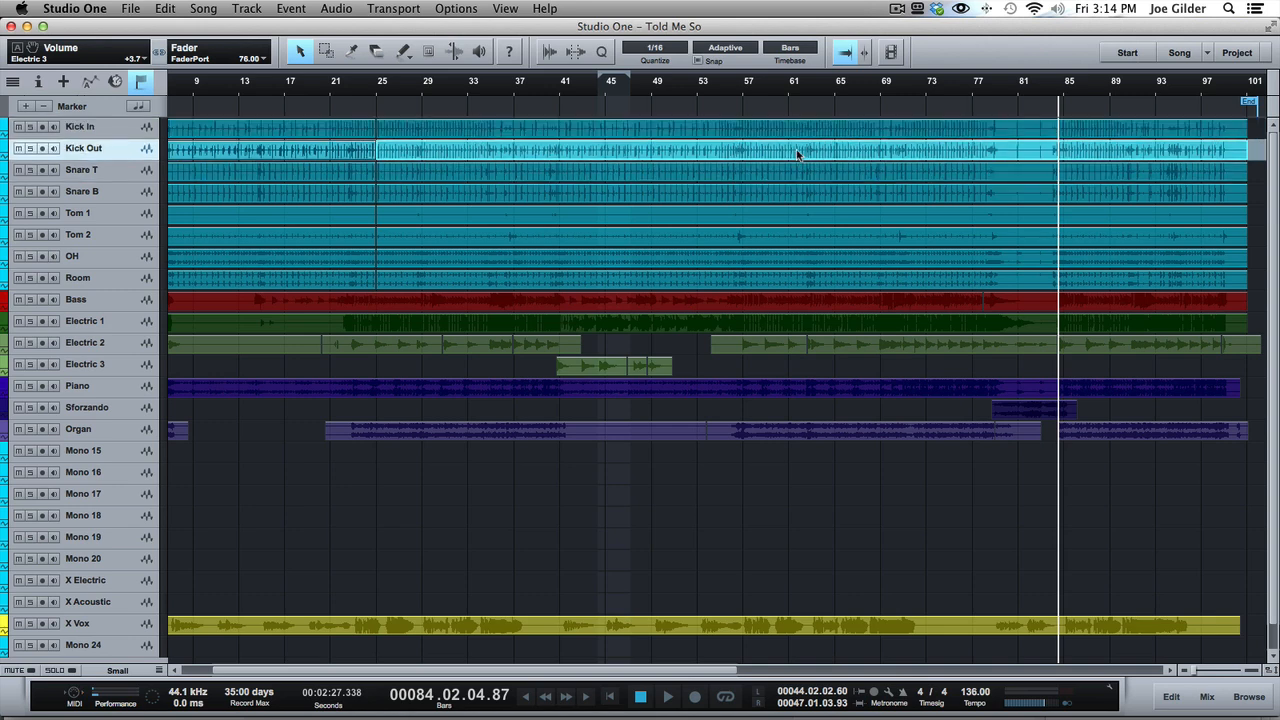
key("F2")
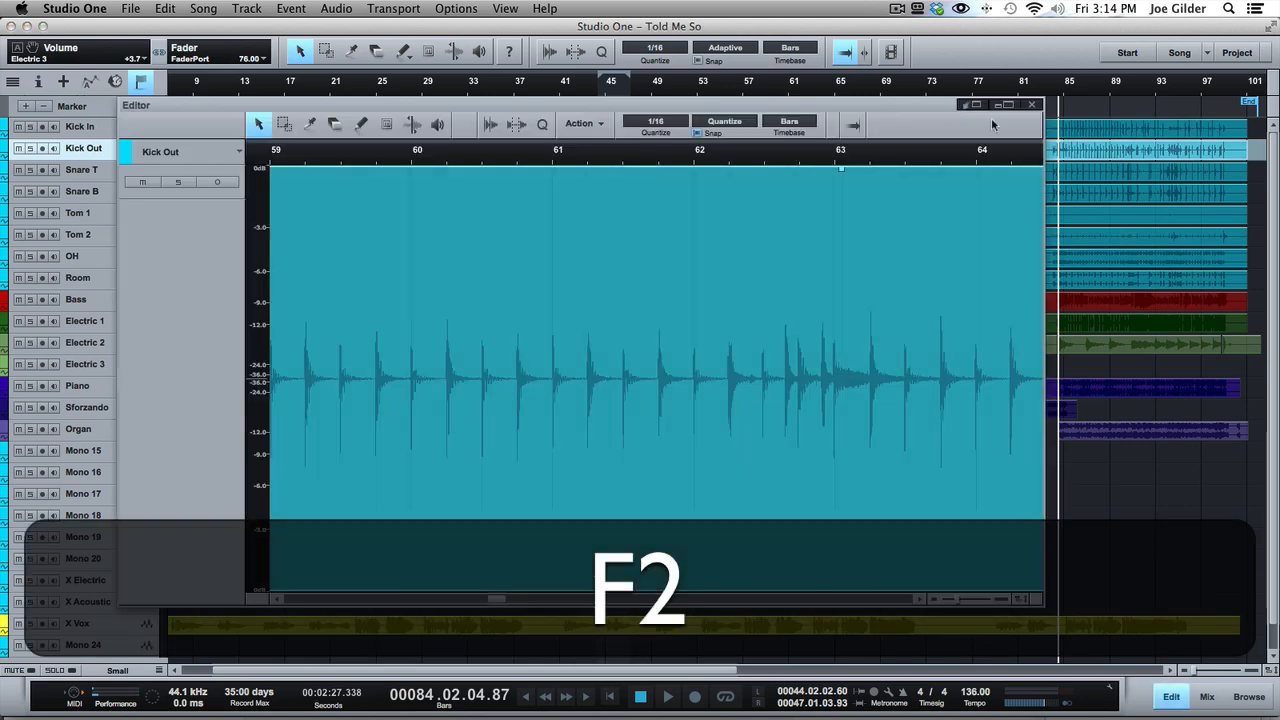
key("F2")
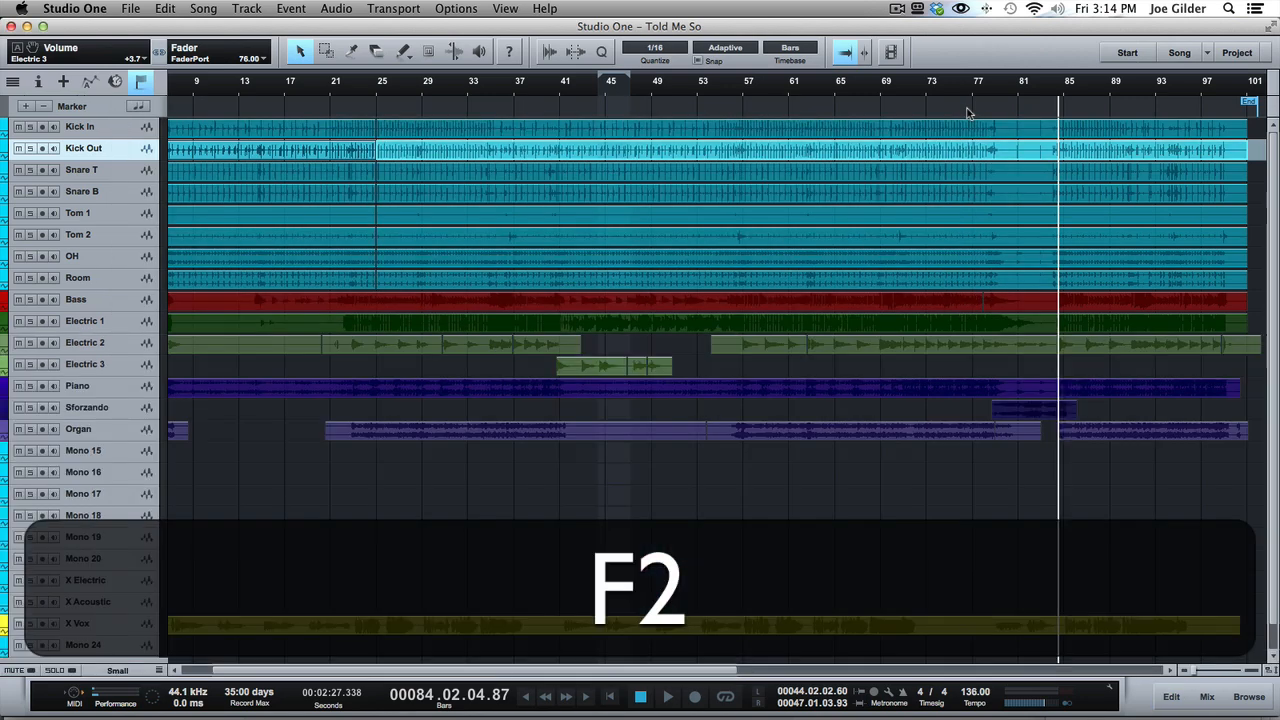